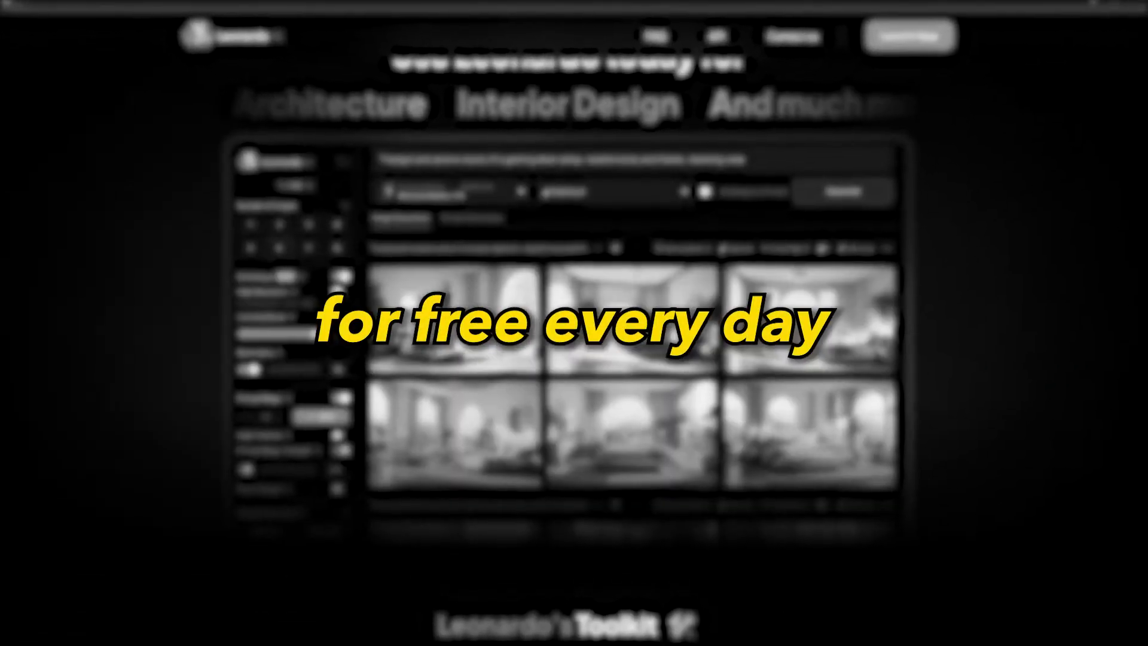
pyautogui.scroll(-20, 574, 334)
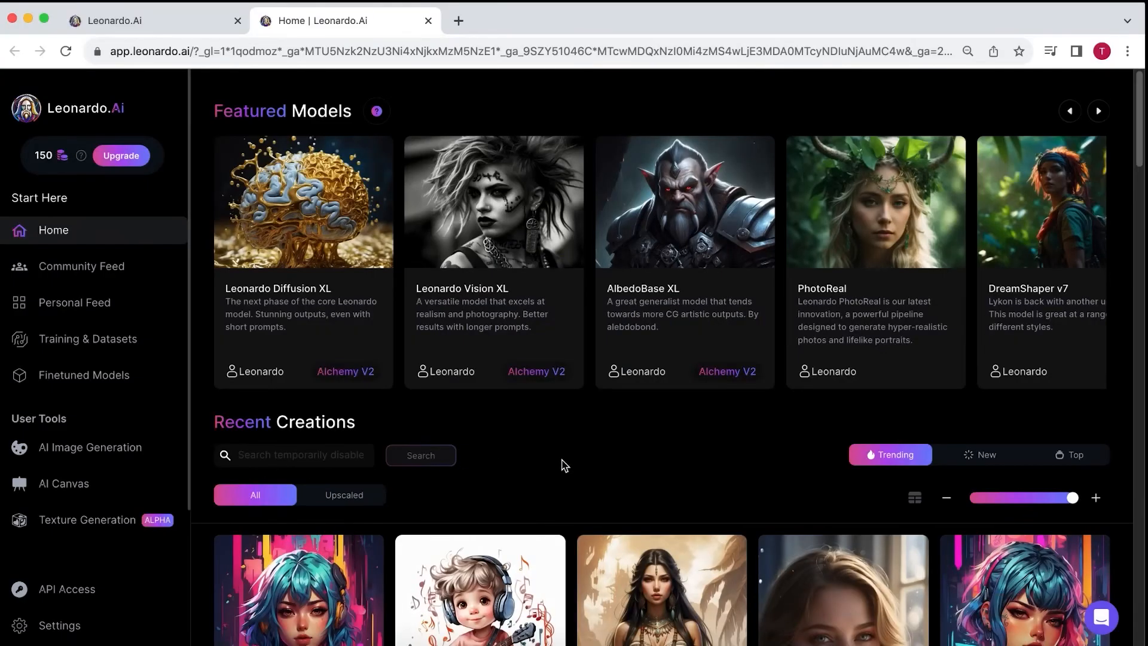
# Step: Open the Leonardo Diffusion model from the featured models and start an image generation with it
pyautogui.click(1100, 110)
pyautogui.click(1101, 110)
pyautogui.click(1100, 110)
pyautogui.click(1101, 111)
pyautogui.click(679, 215)
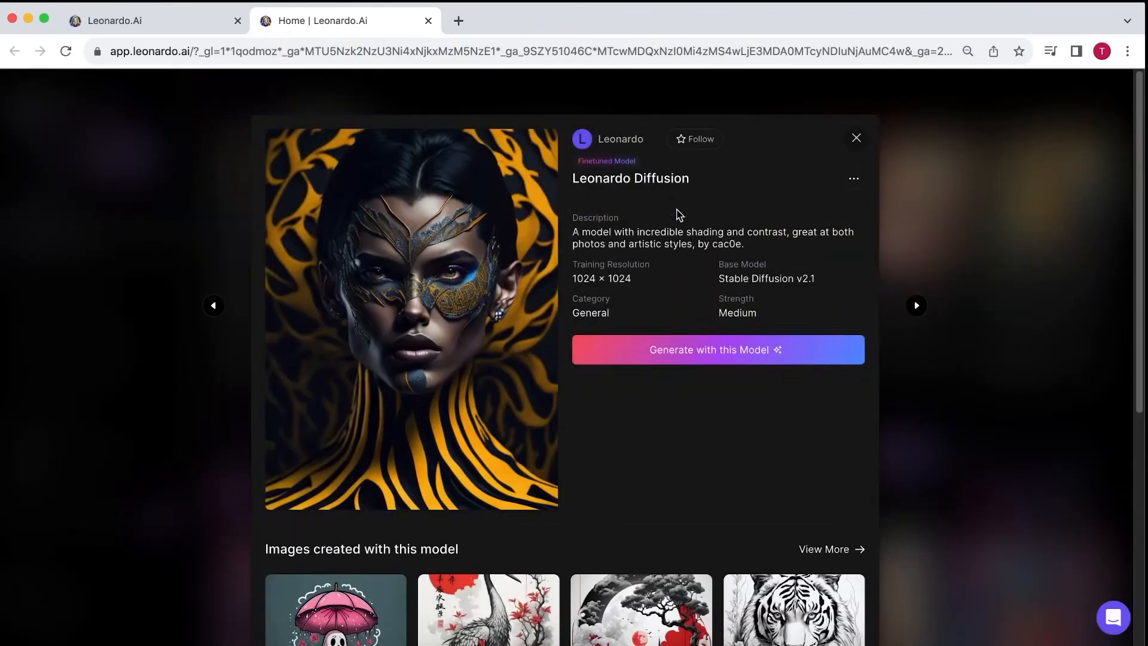
pyautogui.click(712, 349)
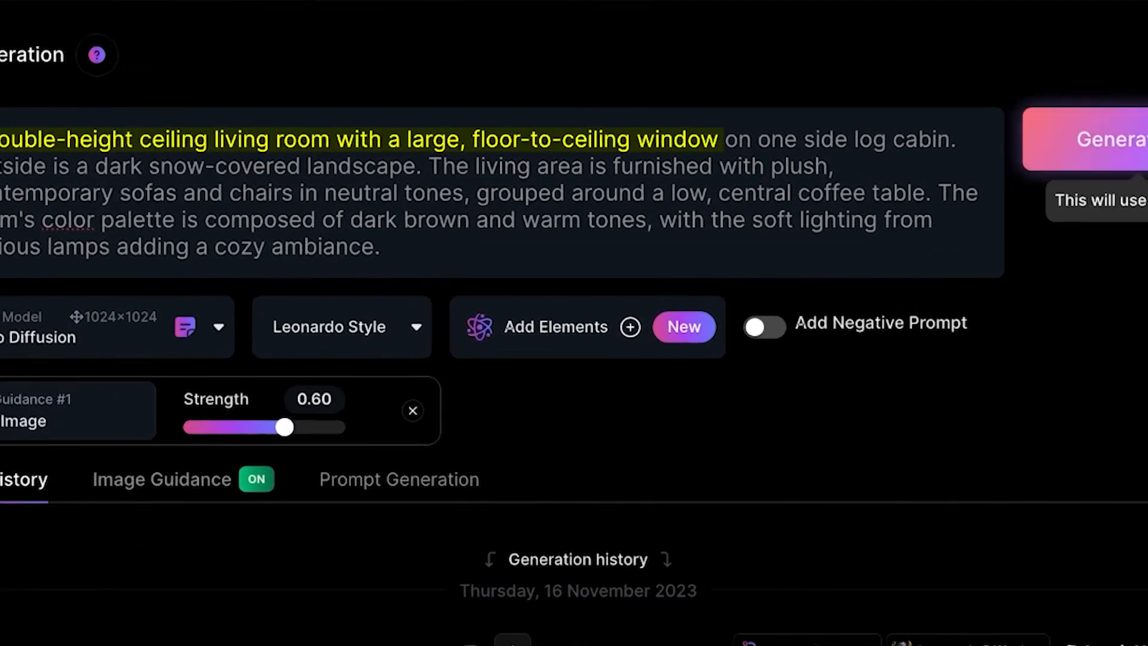
# Step: Generate images from the double-height living room prompt and download the alternate upscale of one of them
pyautogui.click(1071, 159)
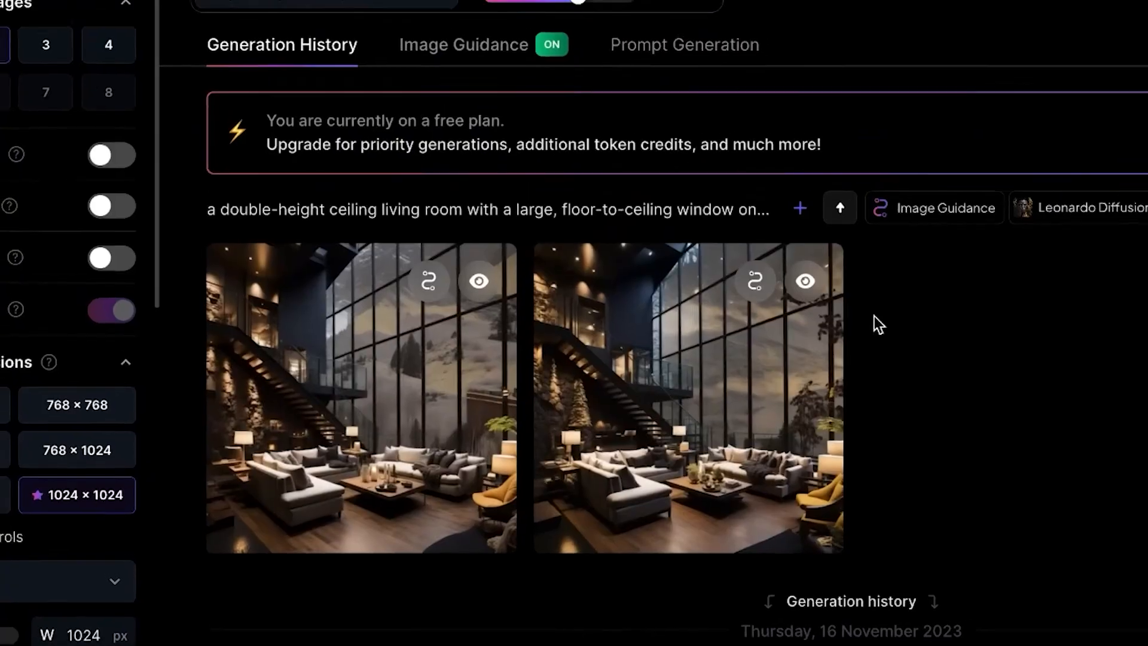
pyautogui.click(838, 359)
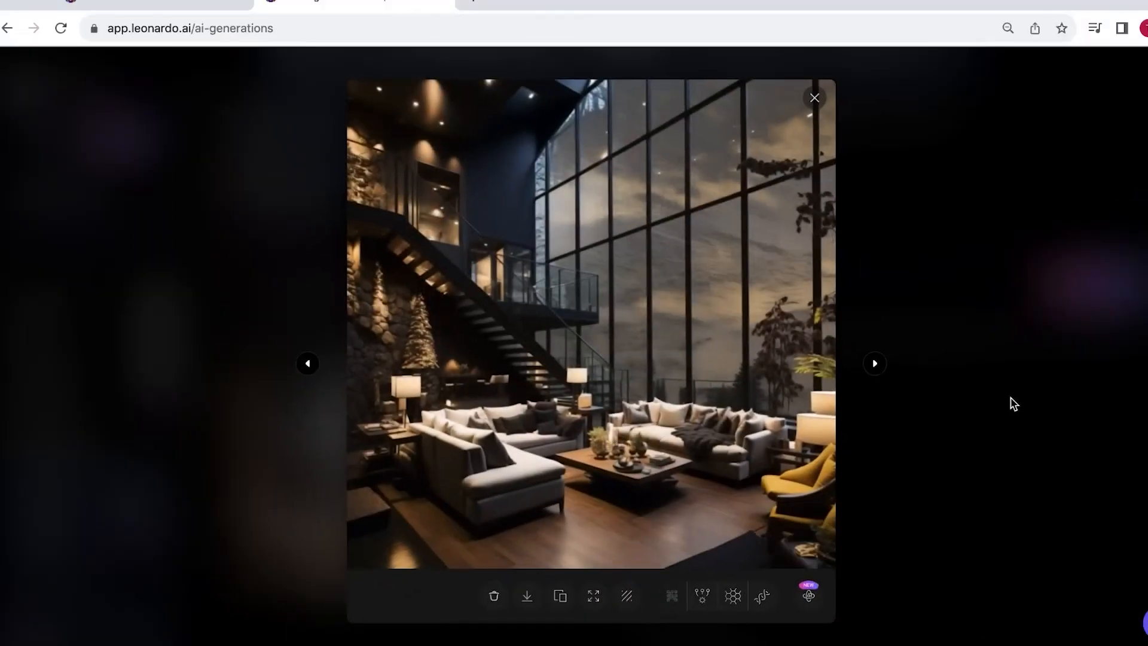
pyautogui.click(701, 599)
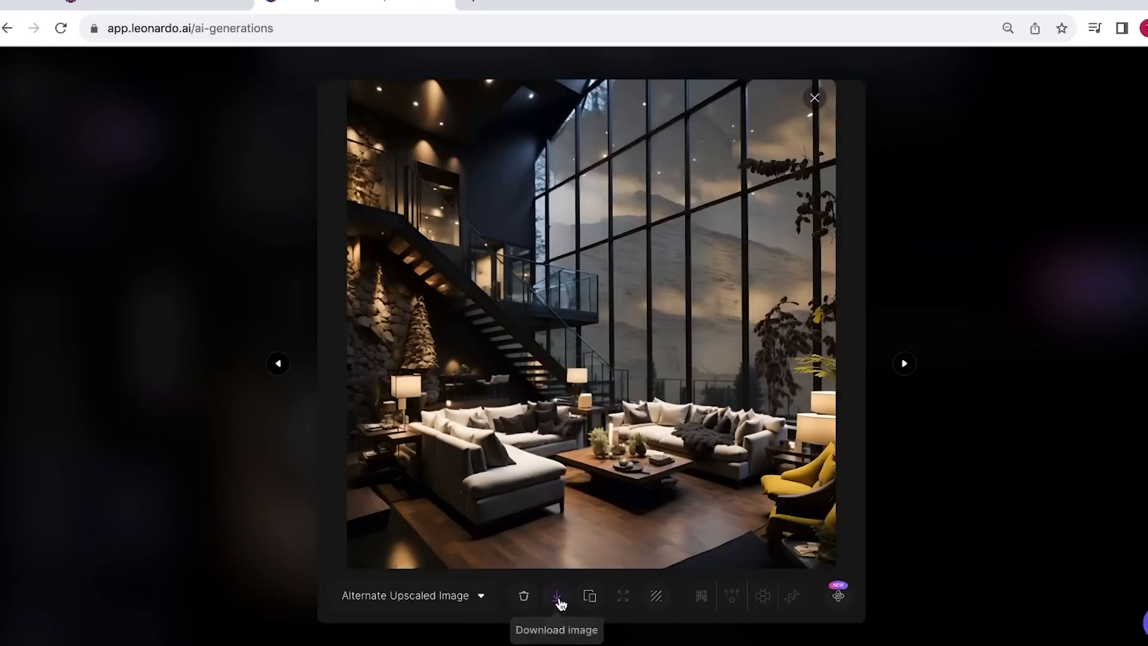
pyautogui.click(557, 598)
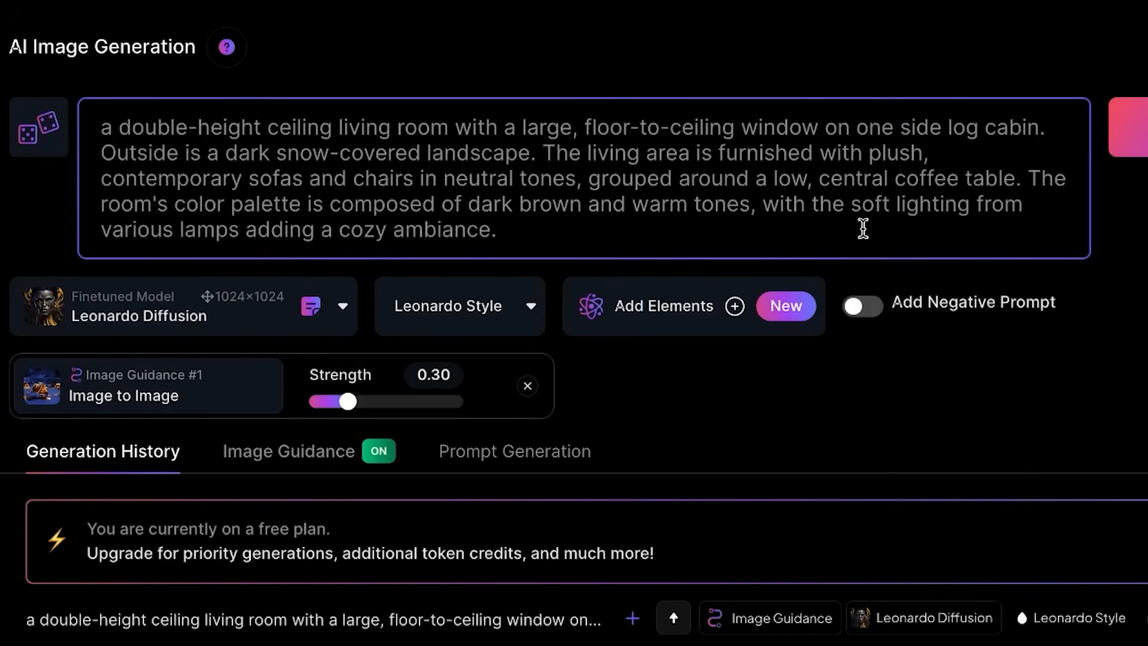
# Step: Replace the prompt with the serene winter night description of snow-covered thatched-roof houses and generate the images
pyautogui.hotkey('ctrl', 'a')
pyautogui.write("a serene winter night scene in a mountainous region, where traditional thatched-roof houses are blanketed in snow. The warm glow of lights from the windows suggests a cozy atmosphere inside, contrasting with the cold blue tones of the snow-covered landscape. The darkness of the night sky and the surrounding environment accentuates the illumination of the houses. There's a hint of human presence in this secluded area, as evidenced by the lights and the well-trodden paths in the snow.")
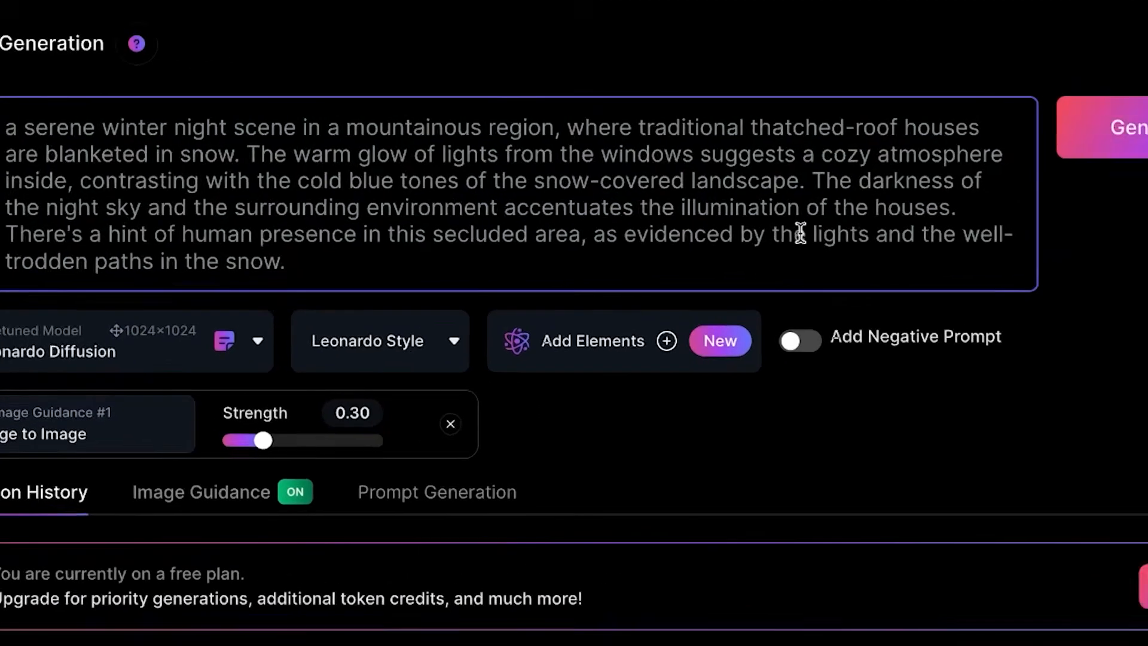
pyautogui.click(1140, 127)
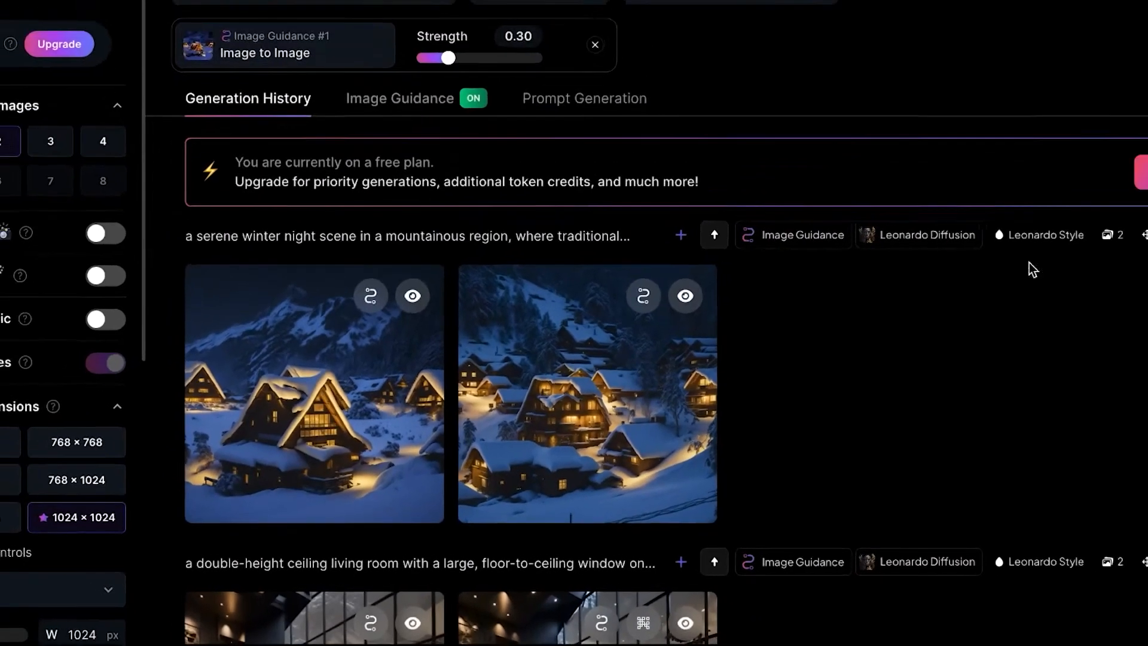
# Step: Open the generated night village image with many houses and download its alternate upscaled version
pyautogui.click(422, 311)
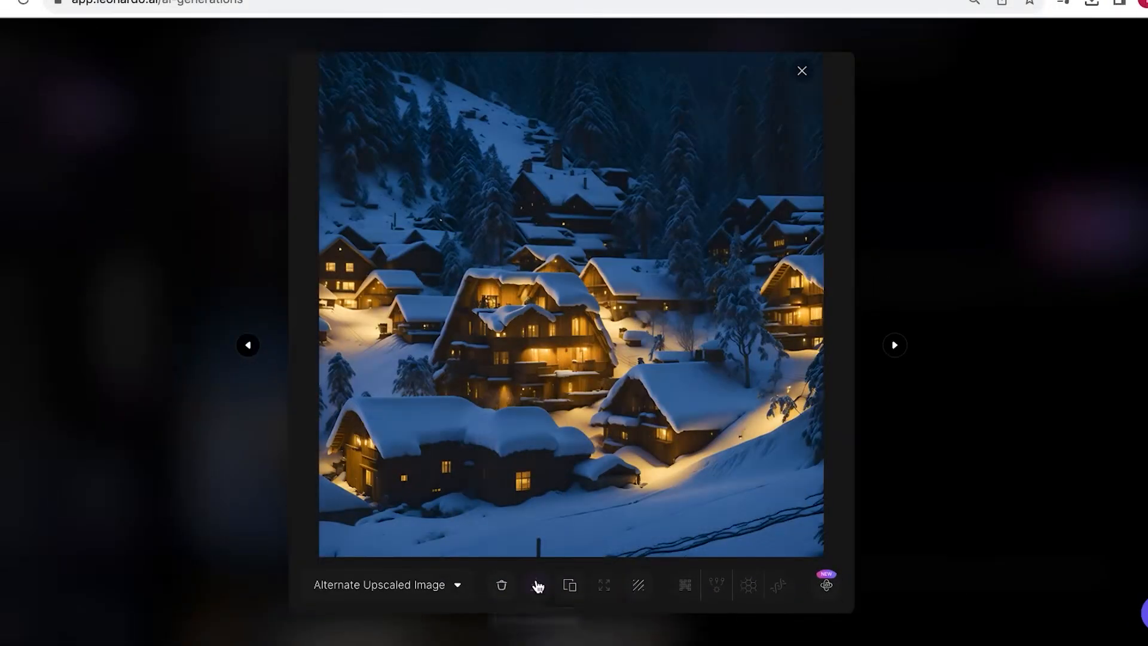
pyautogui.click(538, 587)
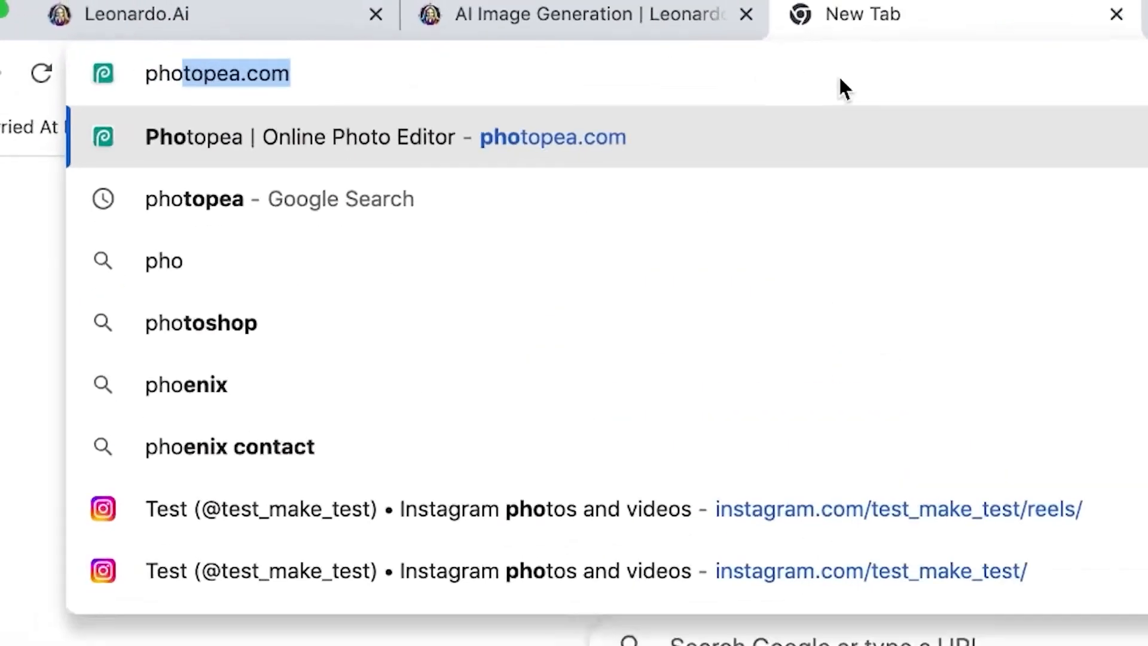
# Step: Switch to Photopea through a web search for photopea and open the downloaded living room image there
pyautogui.write('topea')
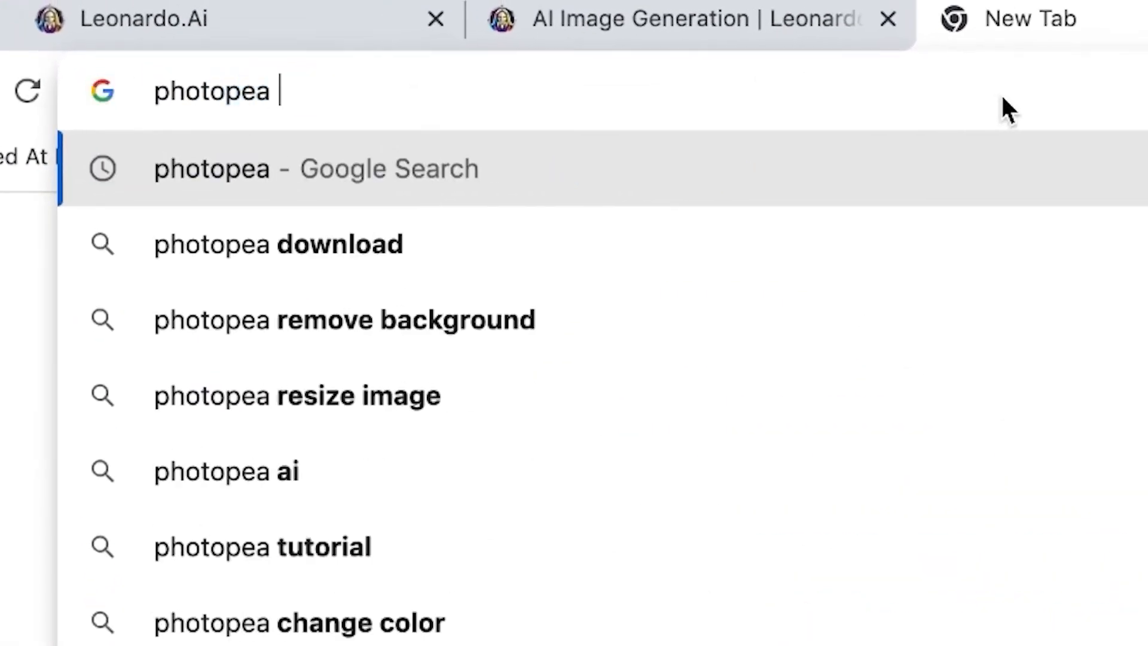
pyautogui.press('Return')
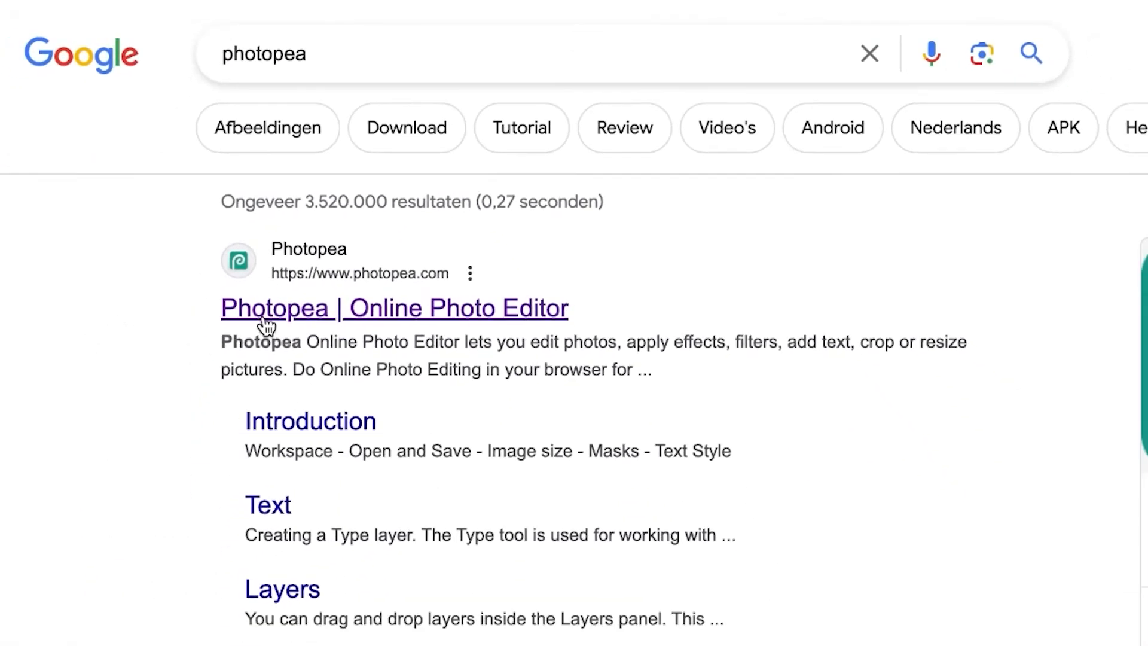
pyautogui.click(265, 317)
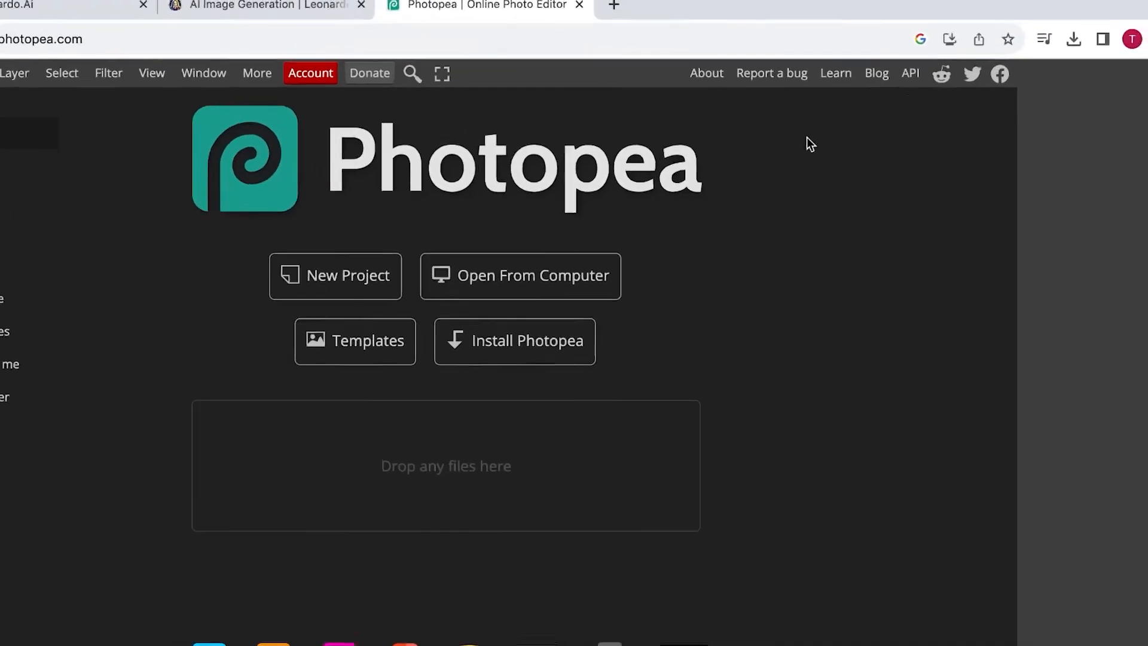
pyautogui.click(1087, 34)
pyautogui.moveTo(967, 205); pyautogui.dragTo(591, 408)
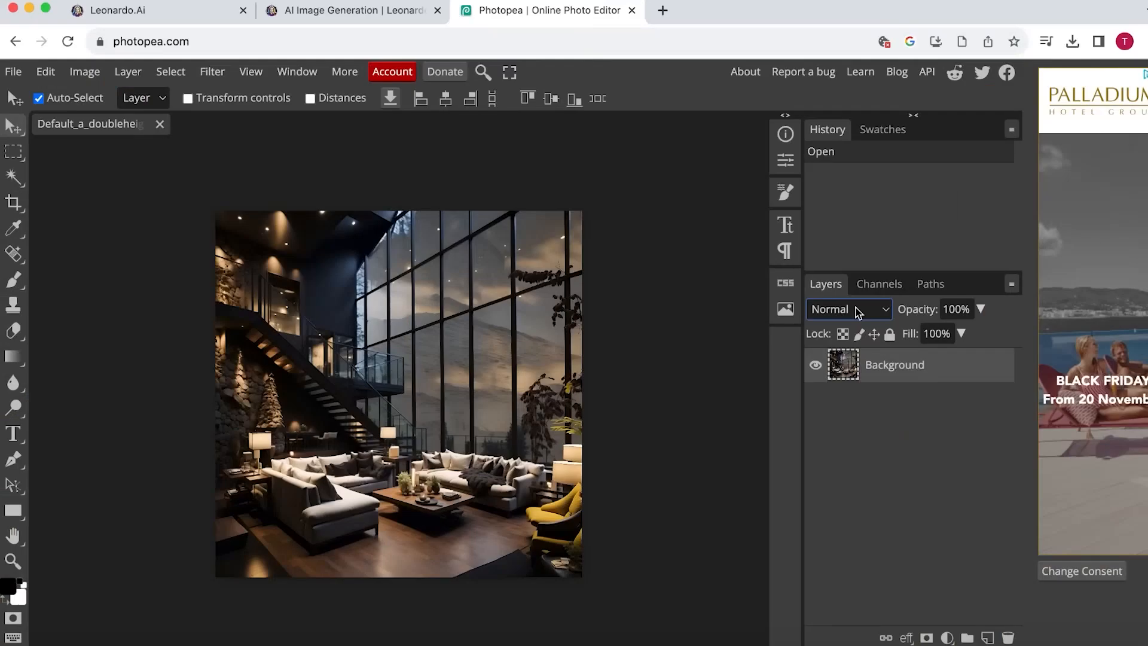
# Step: Outline one pane of the large window with the Polygonal Lasso and clear its contents
pyautogui.scroll(5, 589, 458)
pyautogui.scroll(3, 371, 347)
pyautogui.scroll(3, 274, 371)
pyautogui.rightClick(13, 151)
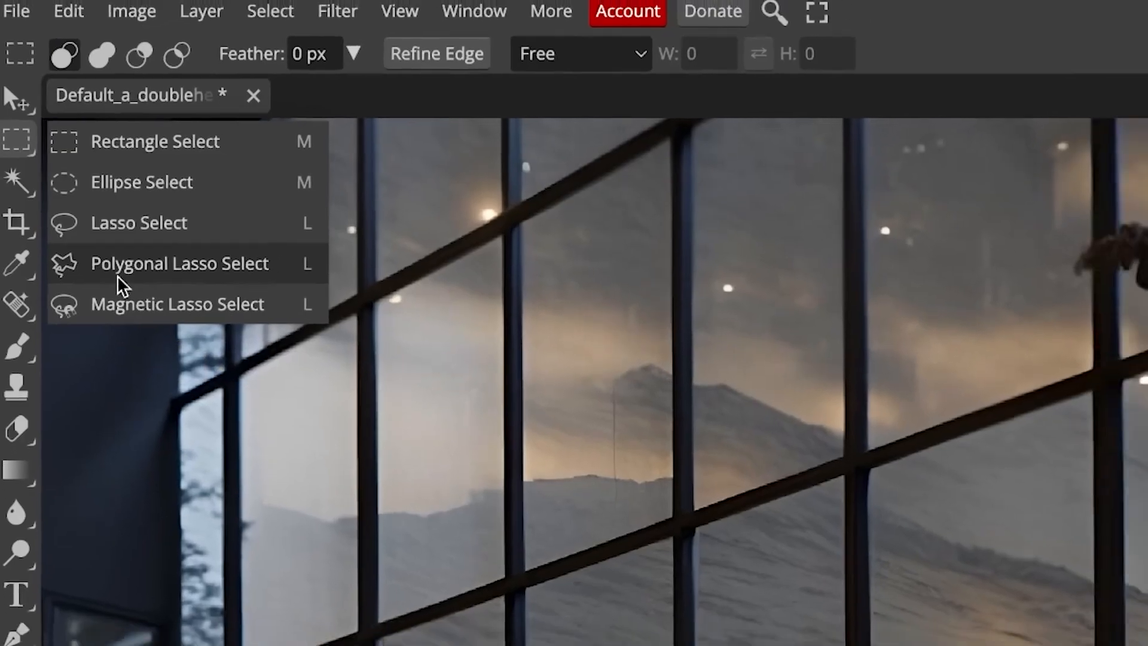
pyautogui.click(130, 282)
pyautogui.click(254, 264)
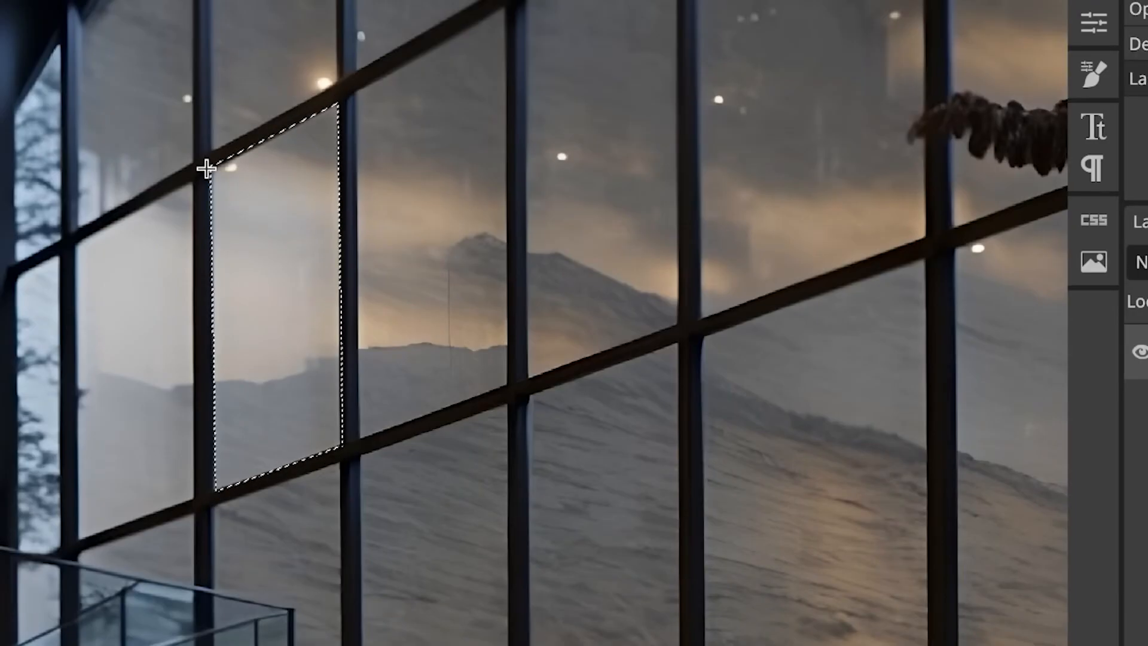
pyautogui.press('Delete')
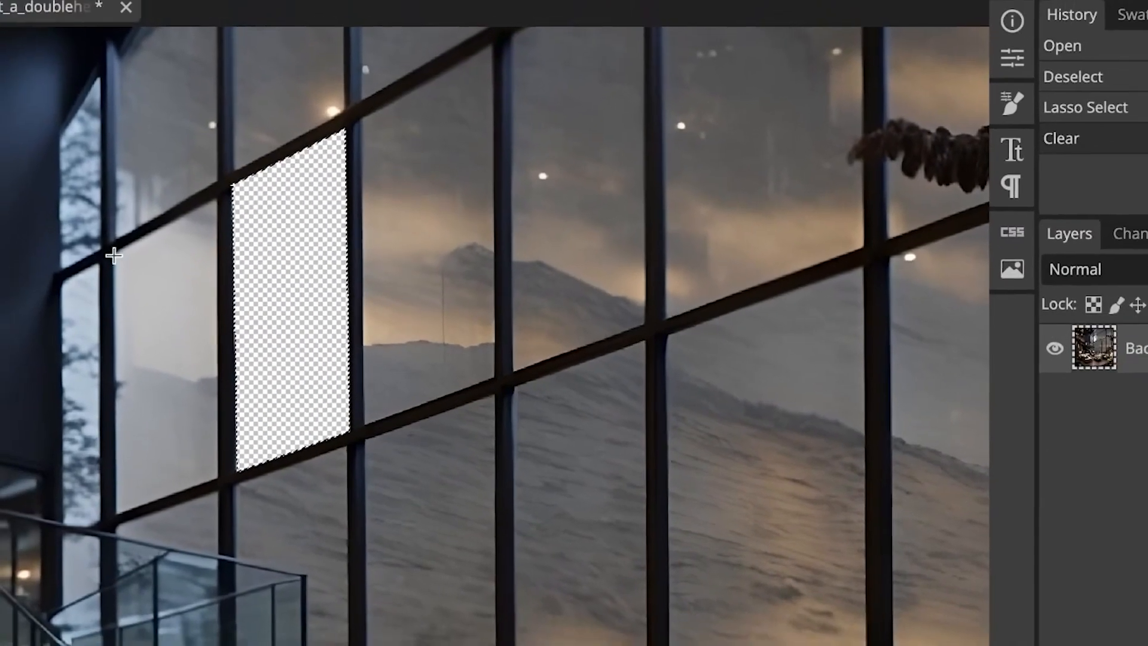
# Step: Outline the neighbouring pane on the balcony side in the same window row and clear its contents
pyautogui.click(78, 243)
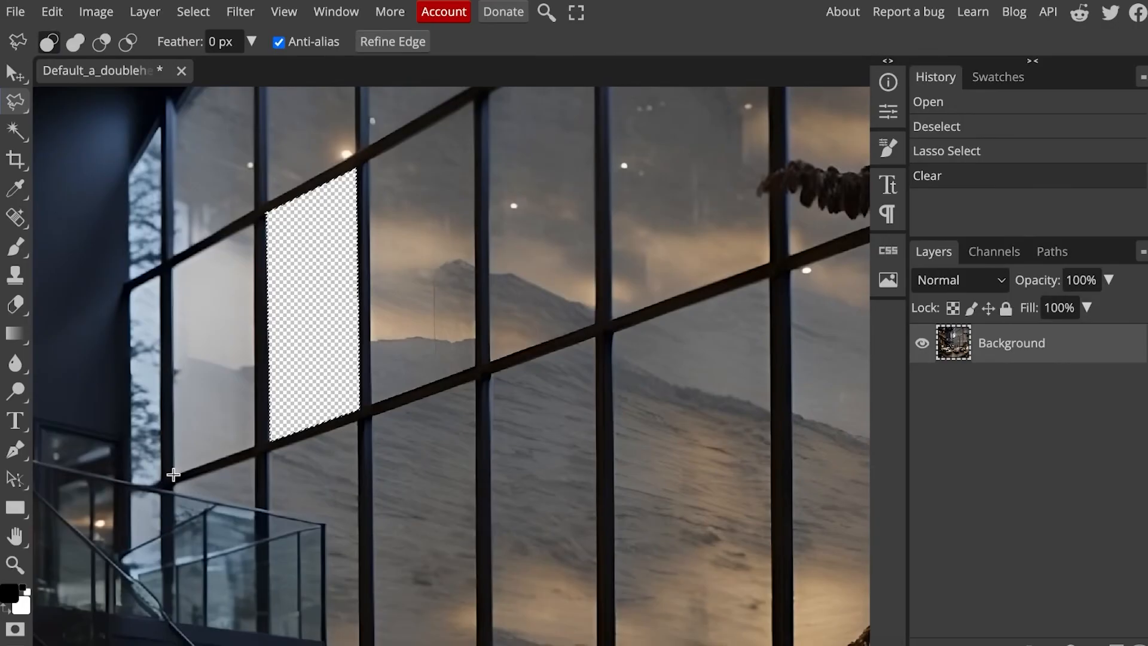
pyautogui.click(178, 261)
pyautogui.press('Delete')
pyautogui.scroll(1, 472, 108)
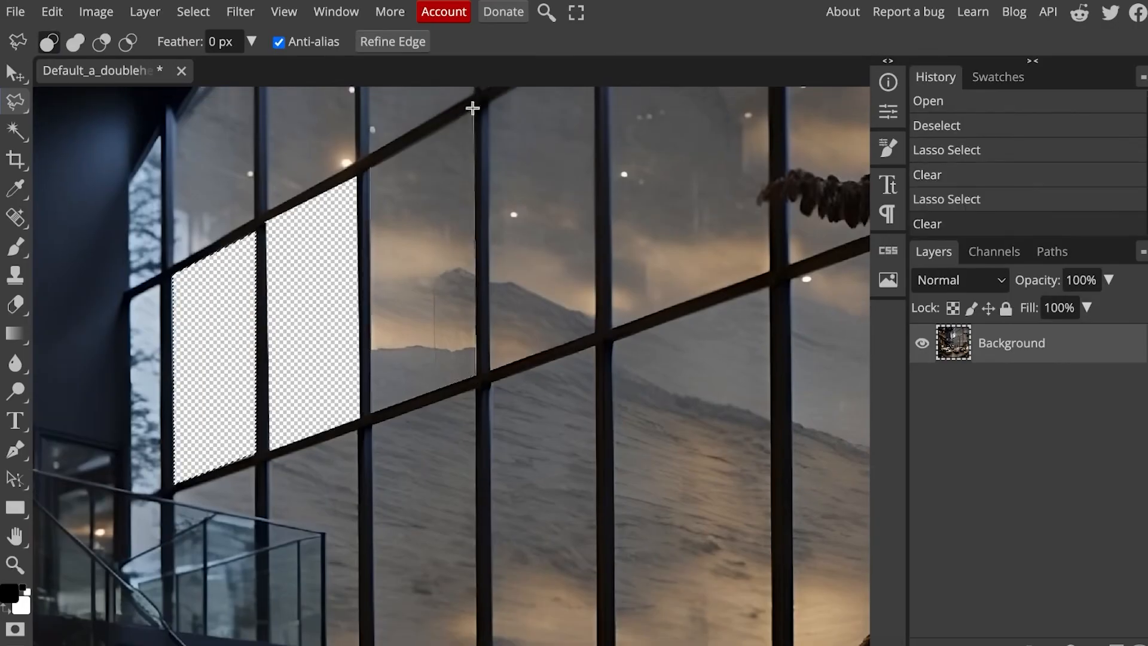
# Step: Outline the next three panes of that window row, towards the hanging plant, and clear each one
pyautogui.click(370, 168)
pyautogui.press('Delete')
pyautogui.scroll(2, 593, 108)
pyautogui.press('Delete')
pyautogui.scroll(1, 770, 108)
pyautogui.click(607, 196)
pyautogui.press('Delete')
pyautogui.hscroll(5, 620, 222)
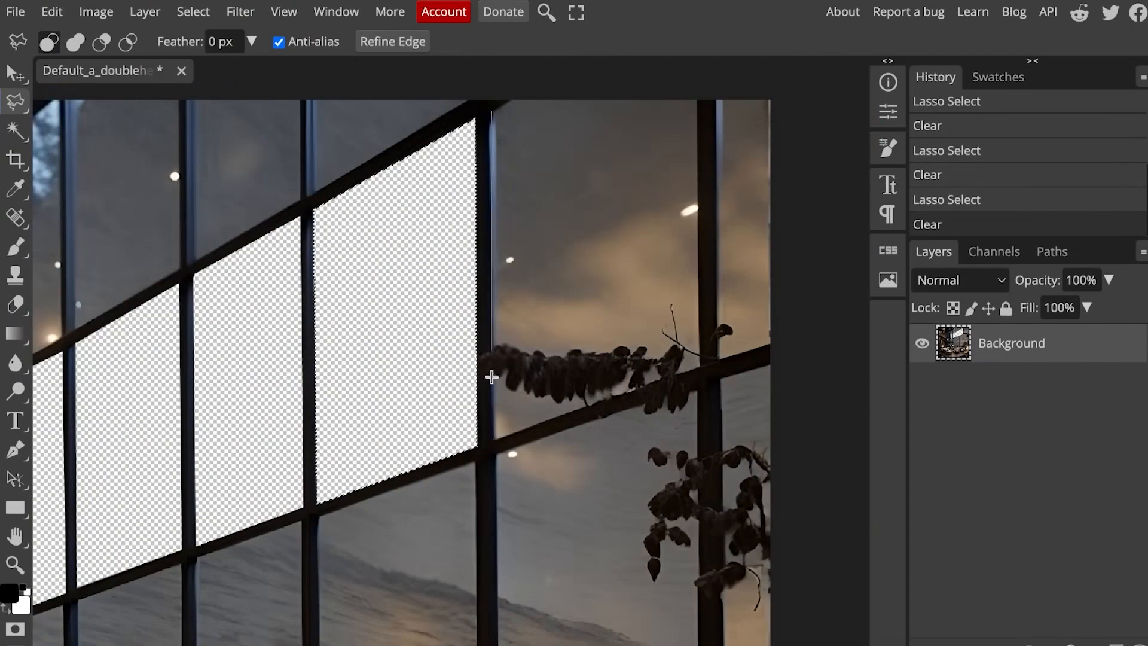
# Step: Outline the upper window panes around the leafy branch and clear their contents
pyautogui.click(493, 128)
pyautogui.press('Delete')
pyautogui.press('Delete')
pyautogui.hscroll(-3, 553, 192)
# Step: Outline two adjacent panes in the top row of the window and clear them
pyautogui.press('Delete')
pyautogui.click(486, 107)
pyautogui.click(486, 222)
pyautogui.click(380, 280)
pyautogui.click(378, 107)
pyautogui.click(485, 107)
pyautogui.press('Delete')
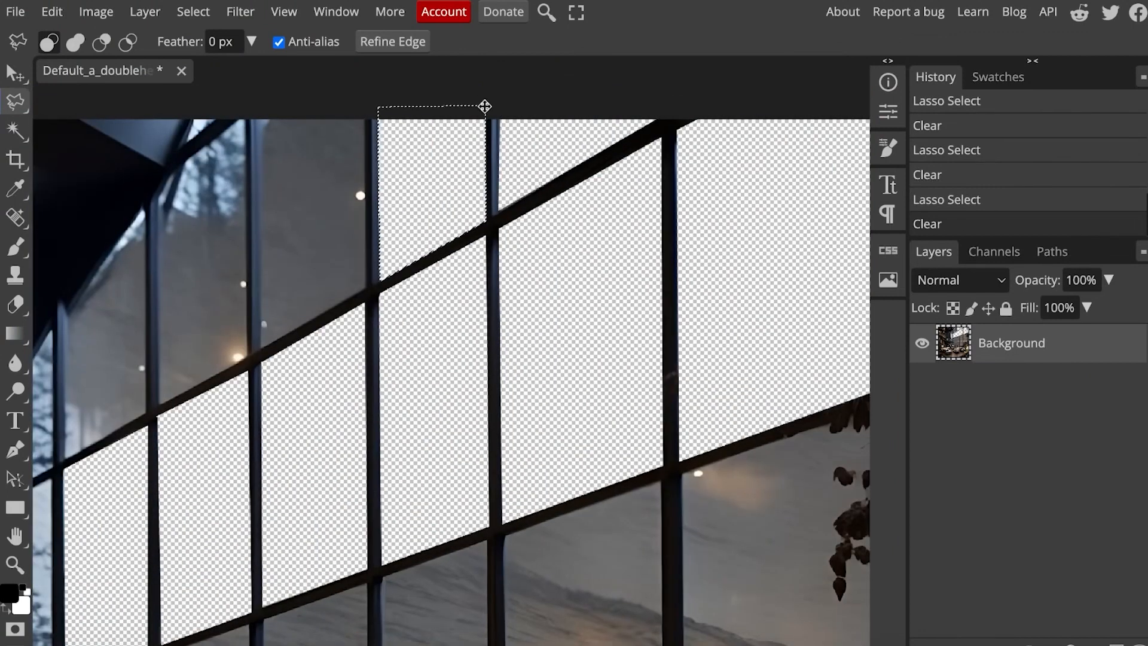
pyautogui.click(365, 114)
pyautogui.press('Delete')
# Step: Clear the remaining narrow panes beside the dark wall and the window areas seen through the balcony railing
pyautogui.click(194, 114)
pyautogui.click(180, 152)
pyautogui.click(225, 115)
pyautogui.click(194, 115)
pyautogui.press('Delete')
pyautogui.click(159, 406)
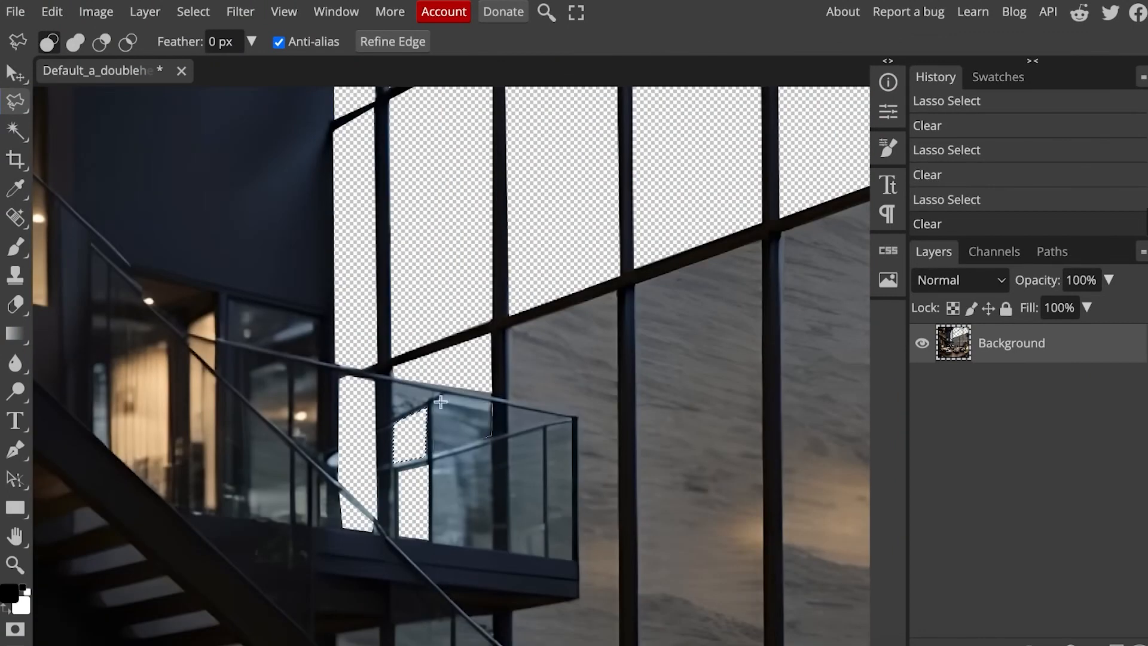
pyautogui.press('Delete')
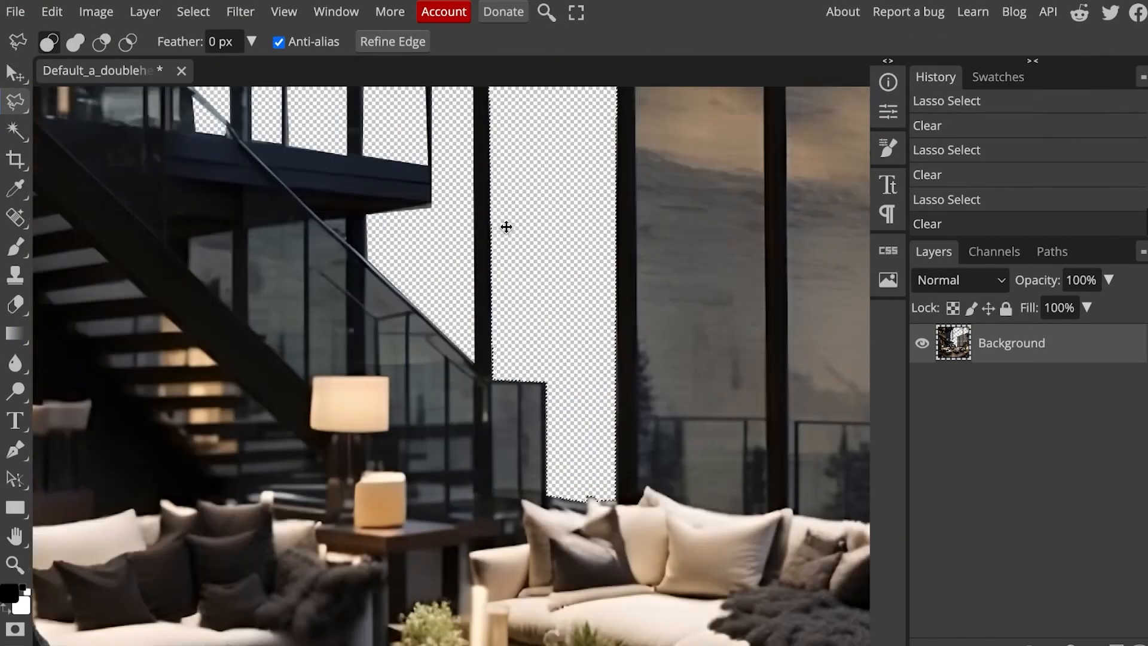
# Step: Outline and clear the window areas beneath the balcony, around the staircase handrail, and within the lower railing
pyautogui.scroll(-1, 505, 225)
pyautogui.click(345, 353)
pyautogui.click(314, 354)
pyautogui.click(247, 288)
pyautogui.click(247, 206)
pyautogui.click(345, 192)
pyautogui.press('Delete')
pyautogui.click(368, 246)
pyautogui.press('Delete')
# Step: Outline and clear the small window gap behind the low railing beside the table lamp
pyautogui.press('Delete')
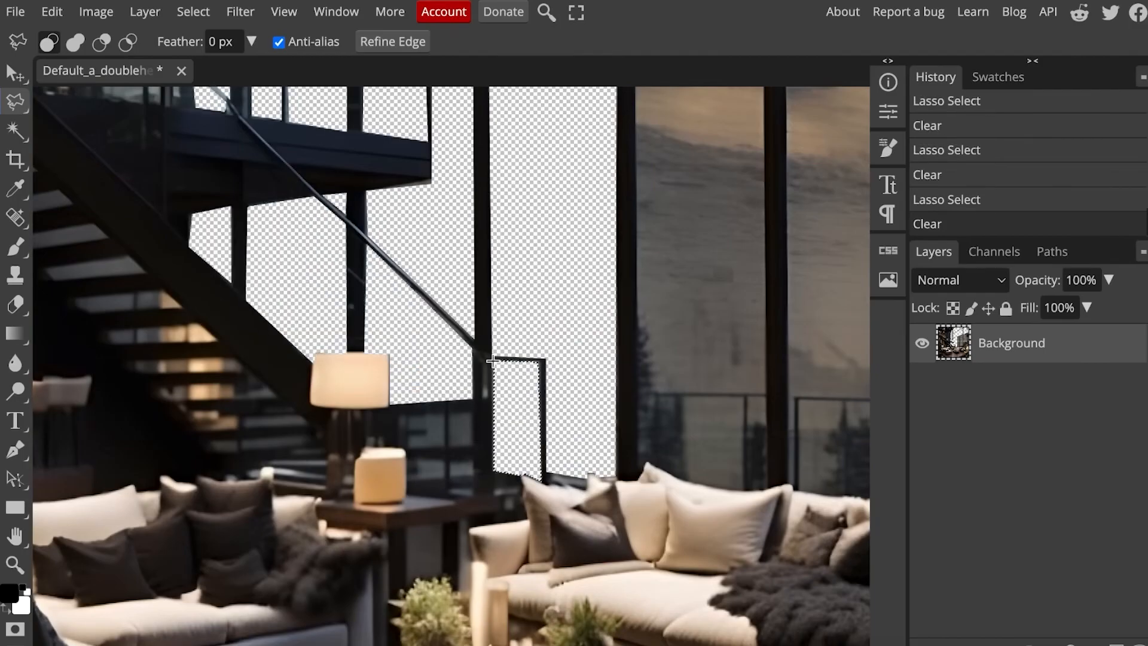
pyautogui.scroll(4, 468, 459)
pyautogui.click(500, 311)
pyautogui.click(421, 310)
pyautogui.press('Delete')
# Step: Select patches behind the outdoor railing above the sofa with the Magic Wand at tolerance 16 and clear them
pyautogui.scroll(-7, 408, 392)
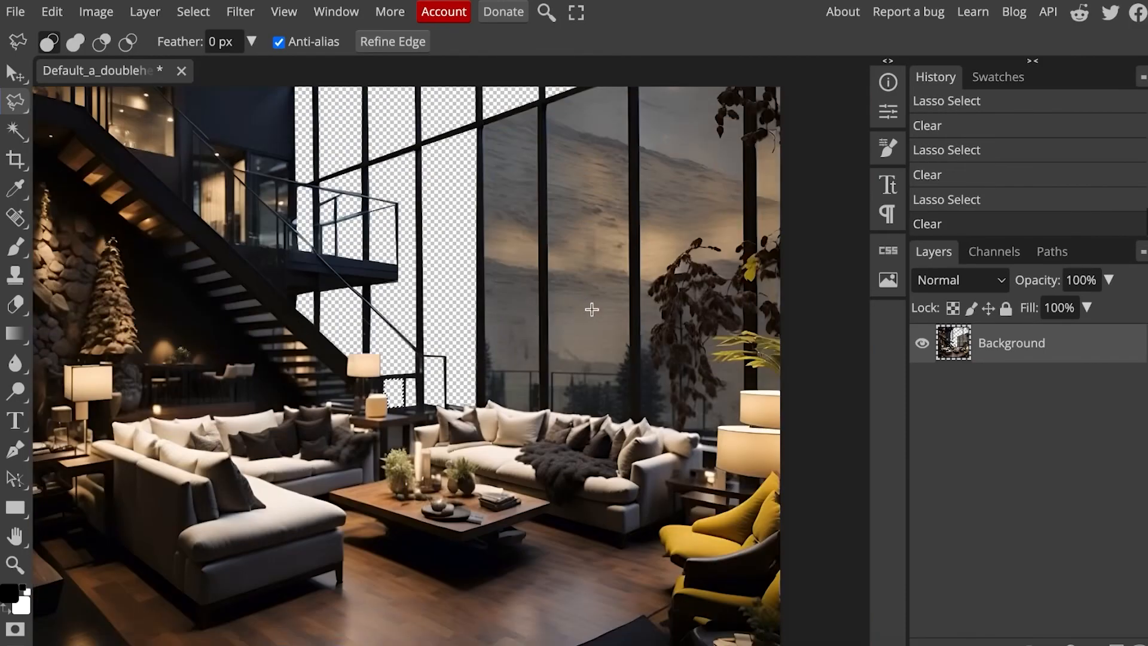
pyautogui.scroll(-3, 593, 309)
pyautogui.scroll(2, 520, 299)
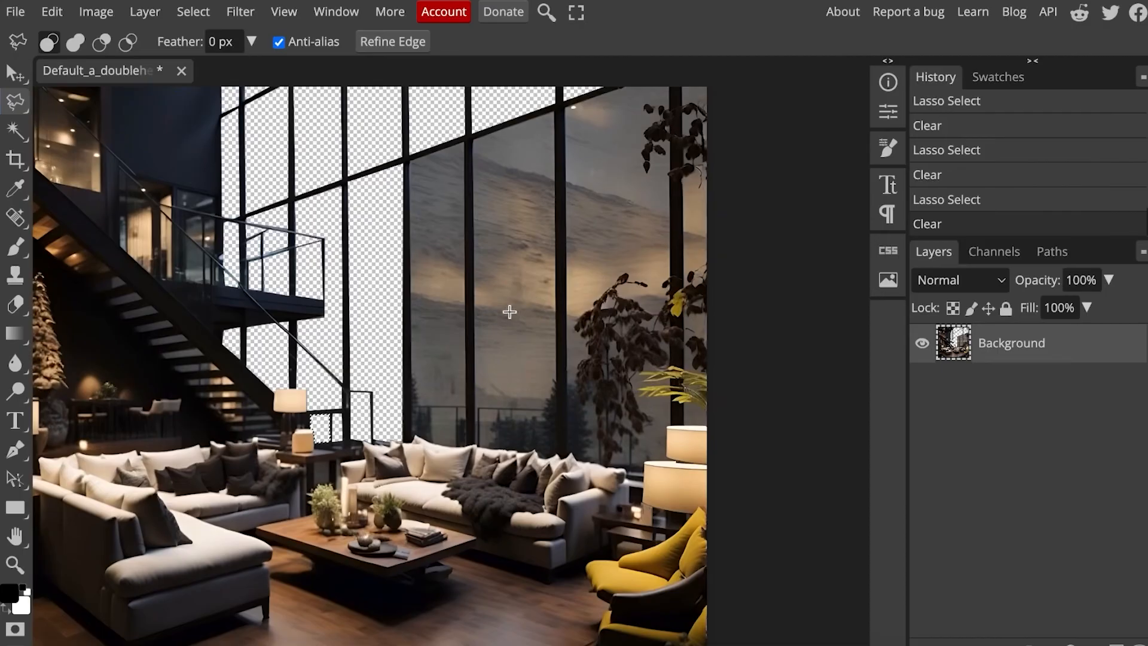
pyautogui.scroll(3, 510, 312)
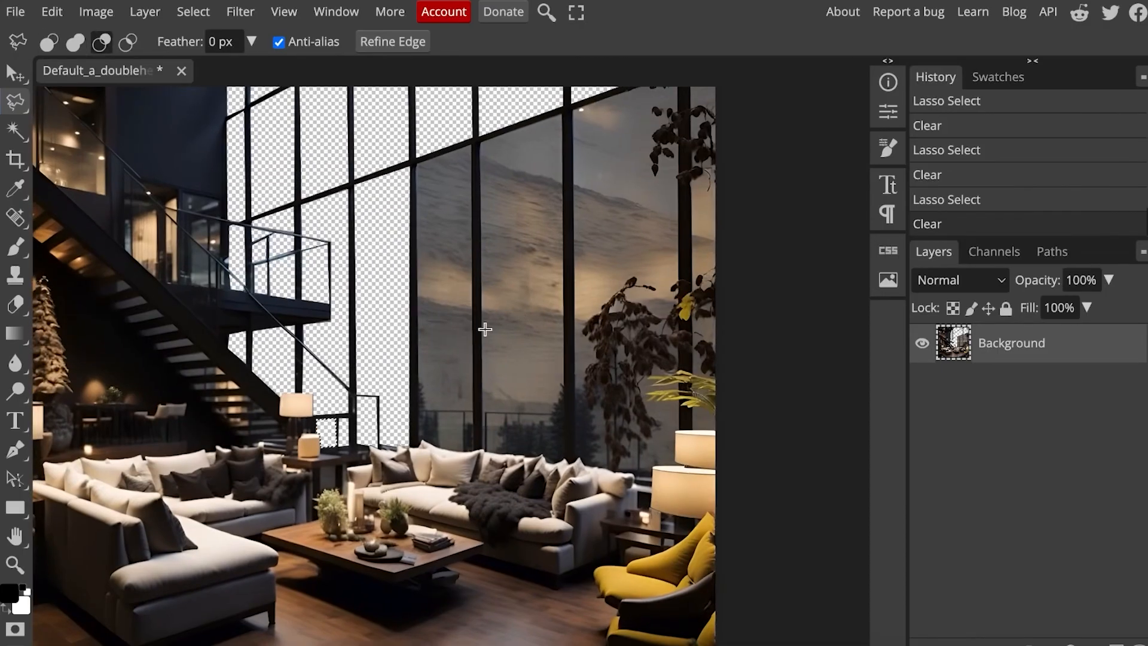
pyautogui.scroll(3, 485, 329)
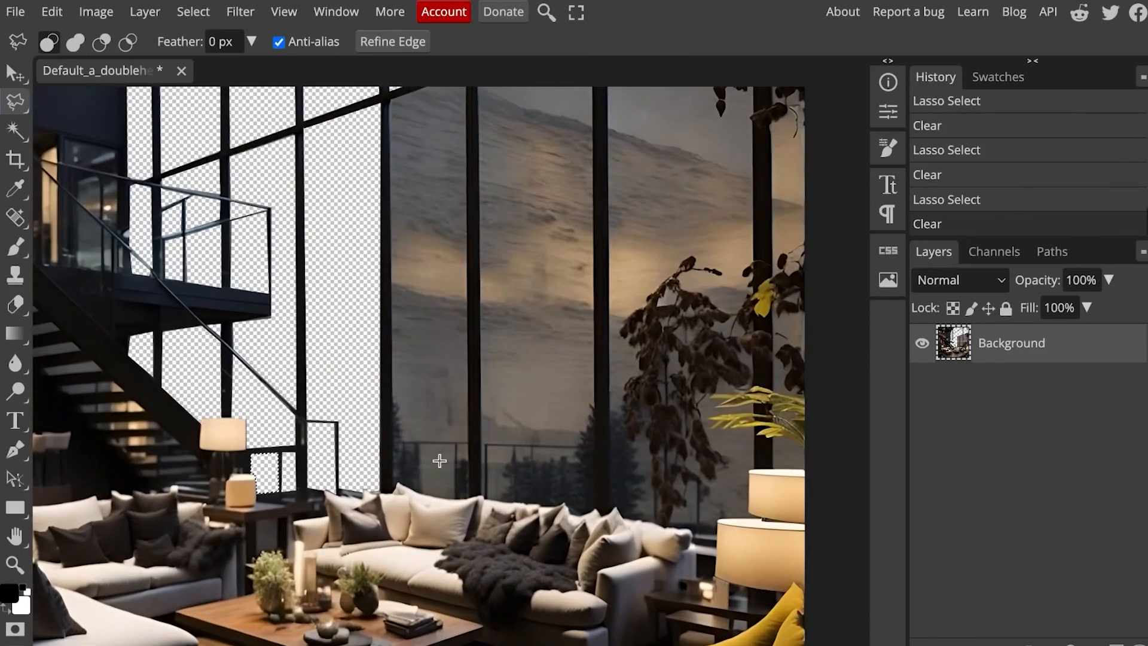
pyautogui.scroll(2, 440, 461)
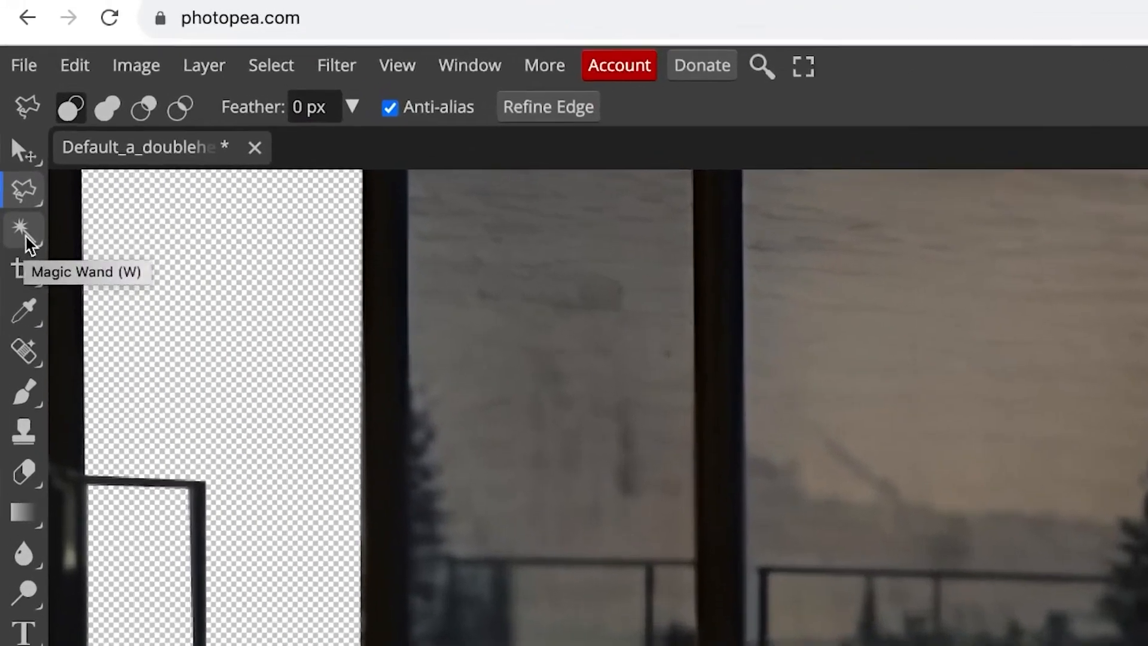
pyautogui.click(20, 171)
pyautogui.click(456, 548)
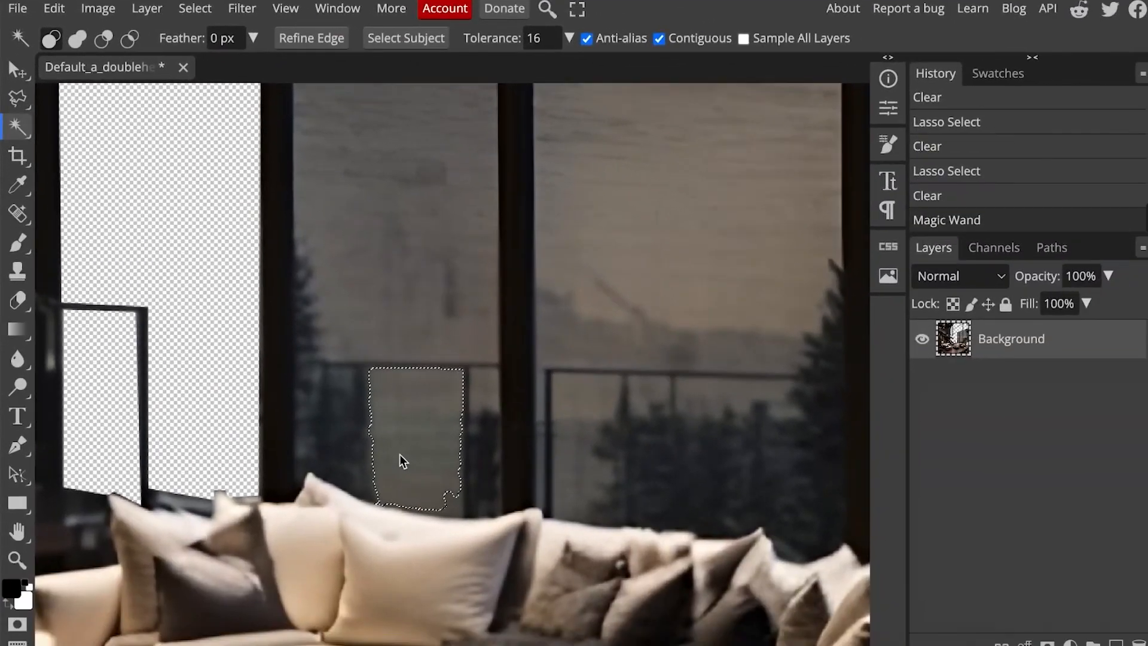
pyautogui.press('Delete')
pyautogui.click(482, 508)
pyautogui.press('Delete')
# Step: Select the dark trees in the two panes above the sofa with the Magic Wand and clear them
pyautogui.click(468, 518)
pyautogui.click(342, 469)
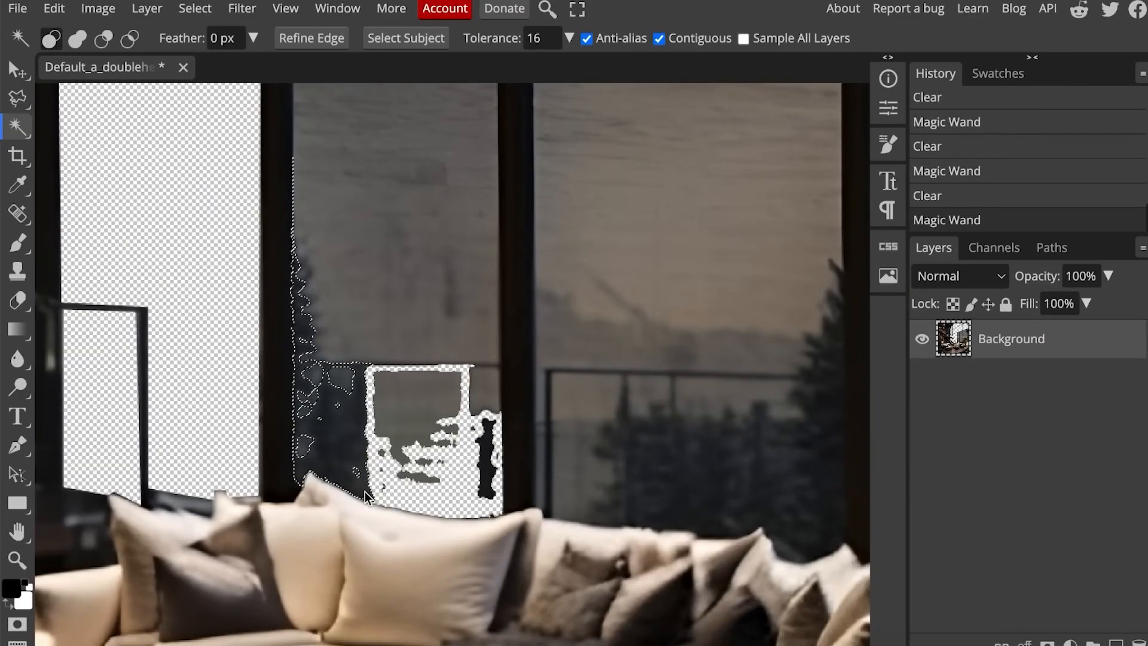
pyautogui.press('Delete')
pyautogui.click(622, 495)
pyautogui.press('Delete')
# Step: Select and clear the dark scenery behind the hanging plant in the panes near the lamps
pyautogui.hscroll(3, 518, 495)
pyautogui.click(517, 496)
pyautogui.press('Delete')
pyautogui.hscroll(2, 526, 508)
pyautogui.click(551, 539)
pyautogui.press('Delete')
pyautogui.click(579, 261)
# Step: Clear further background patches among the plant's leaves and just above the sofa's armrest
pyautogui.press('Delete')
pyautogui.click(622, 439)
pyautogui.press('Delete')
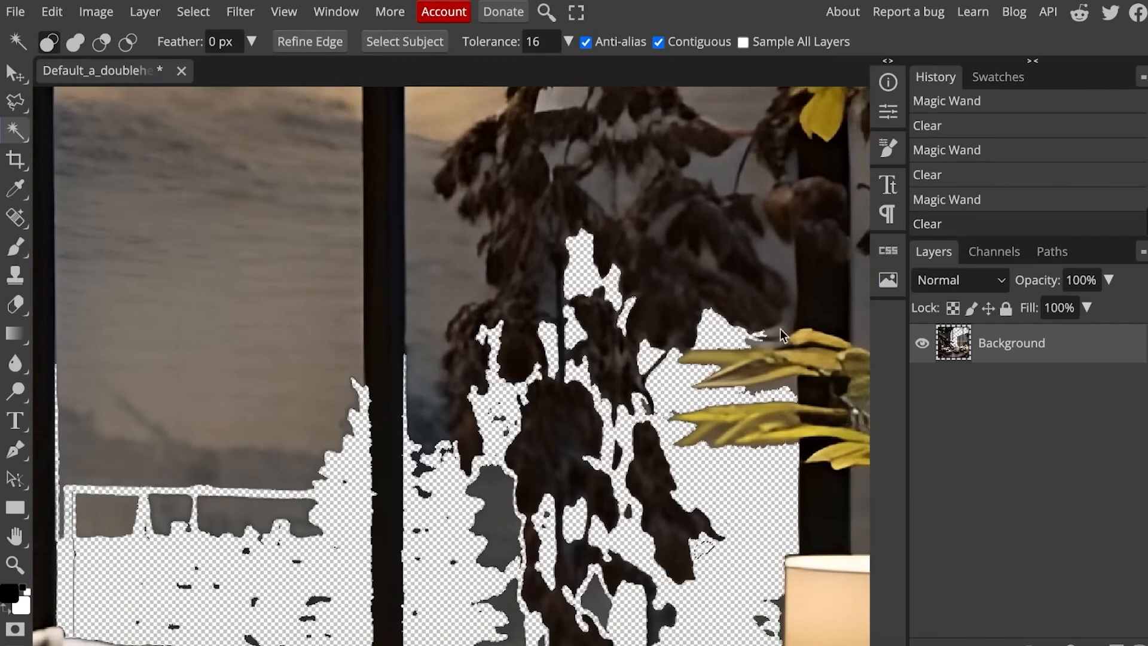
pyautogui.scroll(1, 658, 261)
pyautogui.click(660, 262)
pyautogui.press('Delete')
pyautogui.scroll(-5, 535, 332)
pyautogui.click(500, 333)
# Step: Select and clear the sky and remaining background around the upper leaves of the hanging plant
pyautogui.press('Delete')
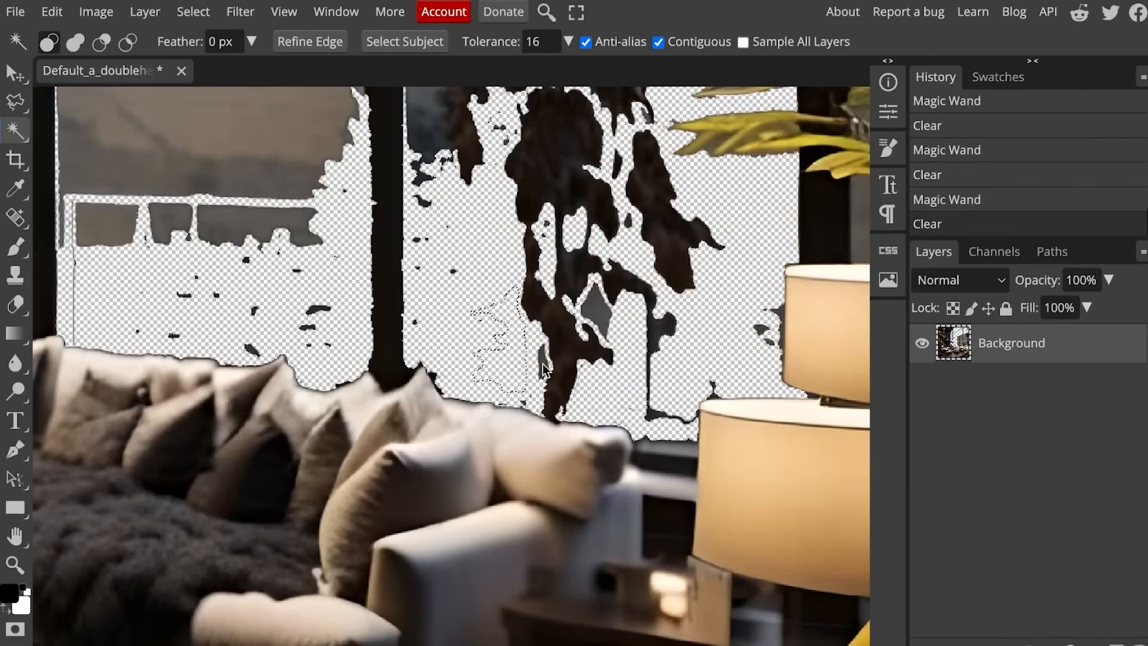
pyautogui.scroll(8, 508, 311)
pyautogui.click(515, 292)
pyautogui.press('Delete')
pyautogui.click(343, 239)
pyautogui.press('Delete')
pyautogui.scroll(-3, 343, 239)
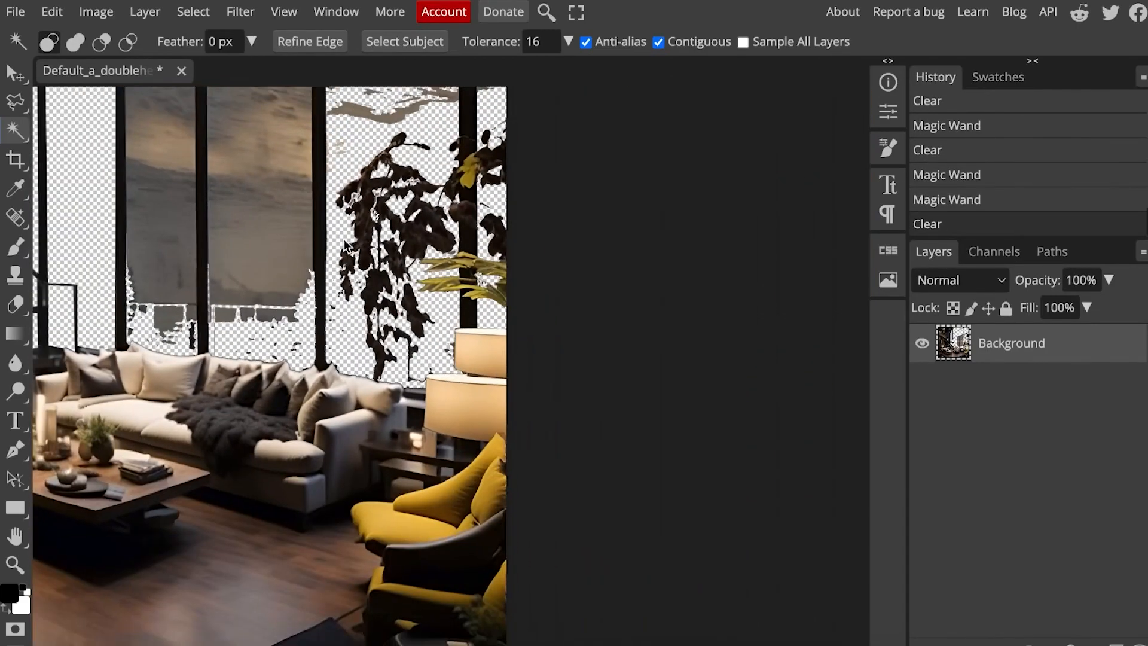
# Step: Outline the sky-filled pane above the sofa's left half with the Polygonal Lasso and clear it
pyautogui.scroll(2, 343, 239)
pyautogui.click(16, 102)
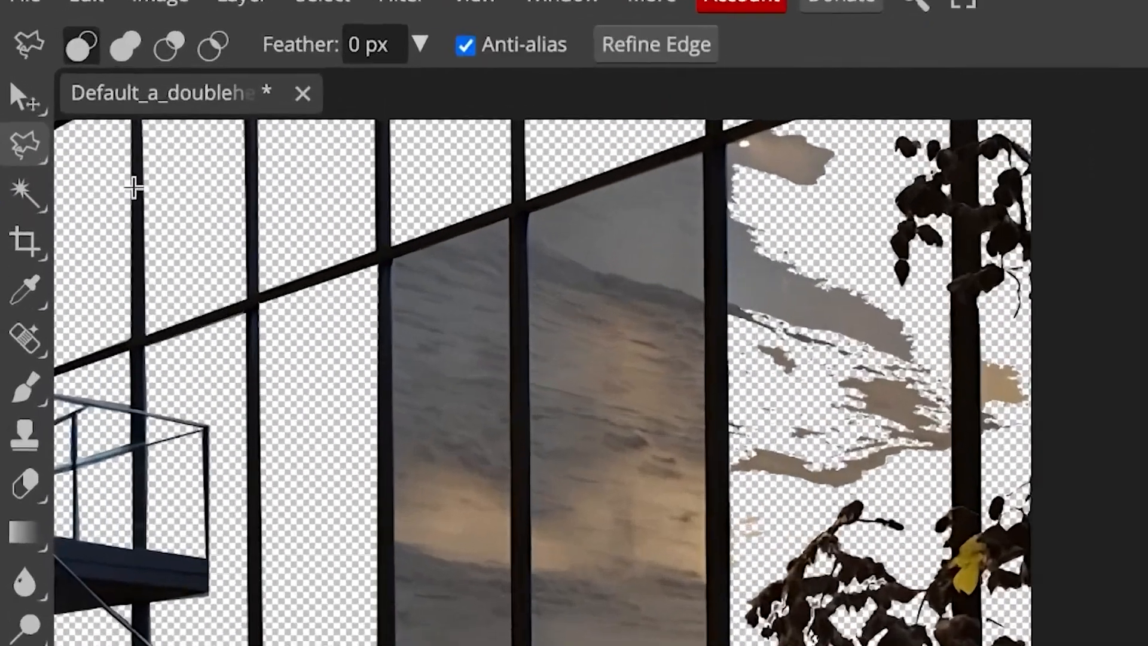
pyautogui.click(235, 171)
pyautogui.click(238, 528)
pyautogui.click(250, 517)
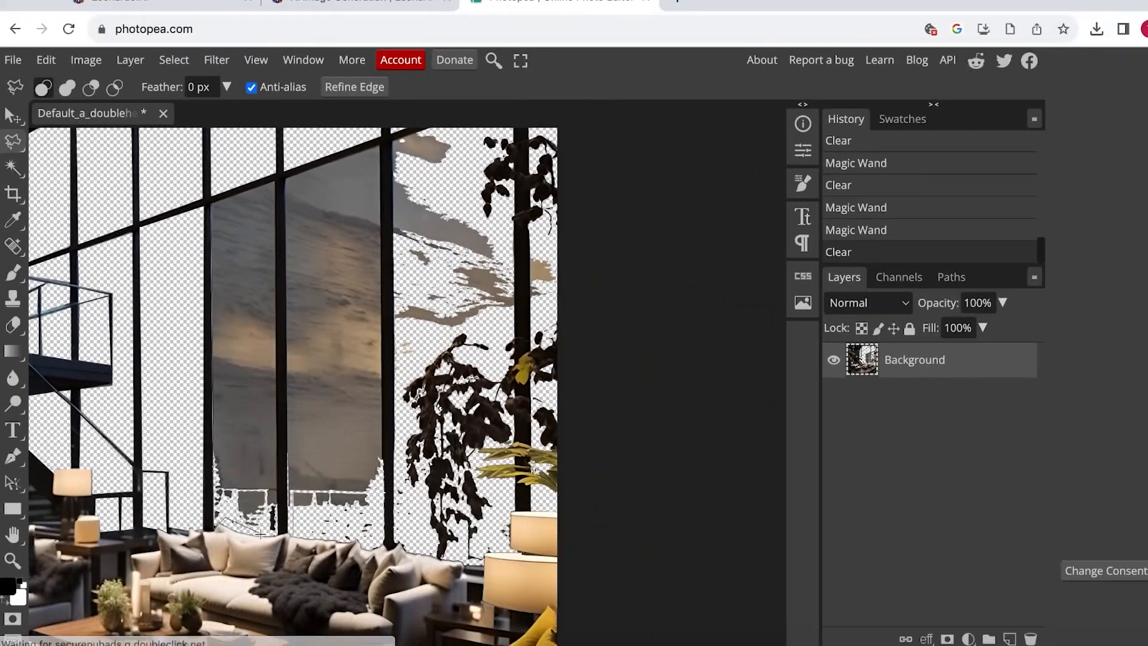
pyautogui.click(277, 535)
pyautogui.click(277, 180)
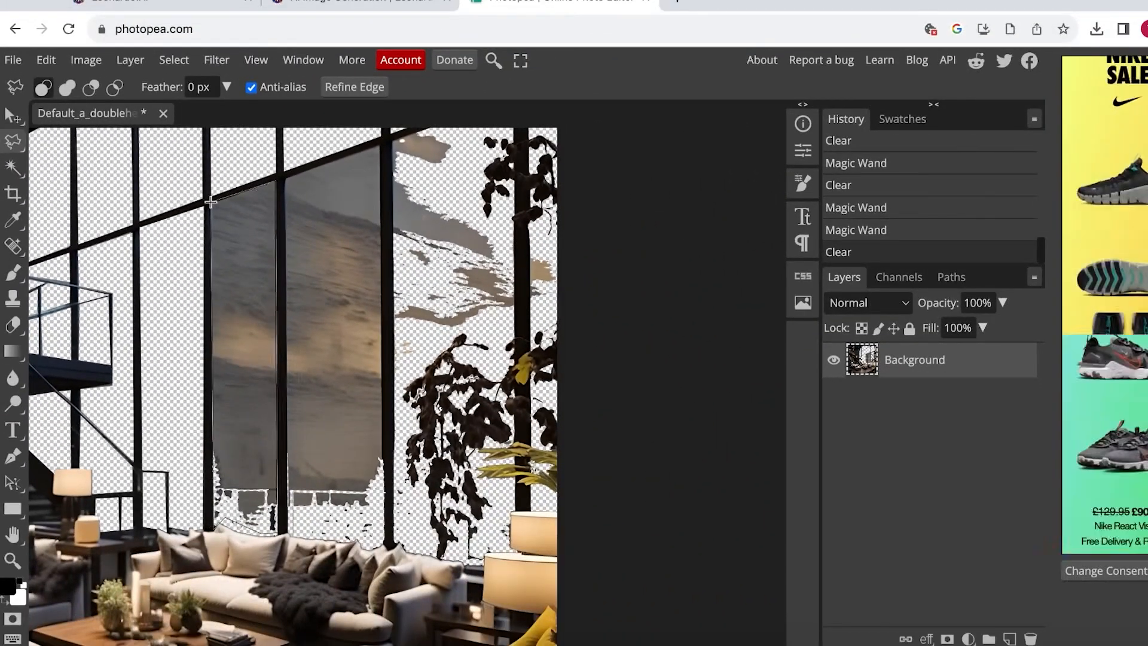
pyautogui.click(212, 202)
pyautogui.press('Delete')
# Step: Outline the neighbouring cloudy pane between the next two window posts and clear it
pyautogui.click(382, 145)
pyautogui.click(285, 177)
pyautogui.press('Delete')
# Step: Outline and clear the leftover cloud patches in the panes above and beside the hanging plant
pyautogui.scroll(1, 389, 173)
pyautogui.click(393, 174)
pyautogui.click(394, 577)
pyautogui.click(513, 366)
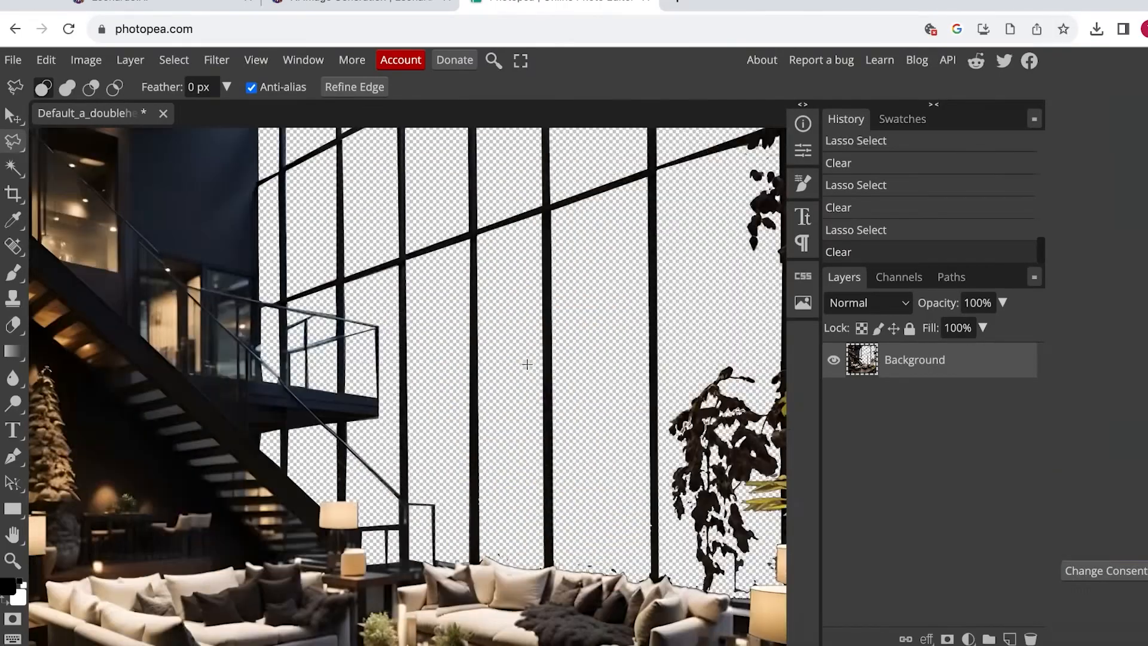
pyautogui.scroll(-5, 528, 366)
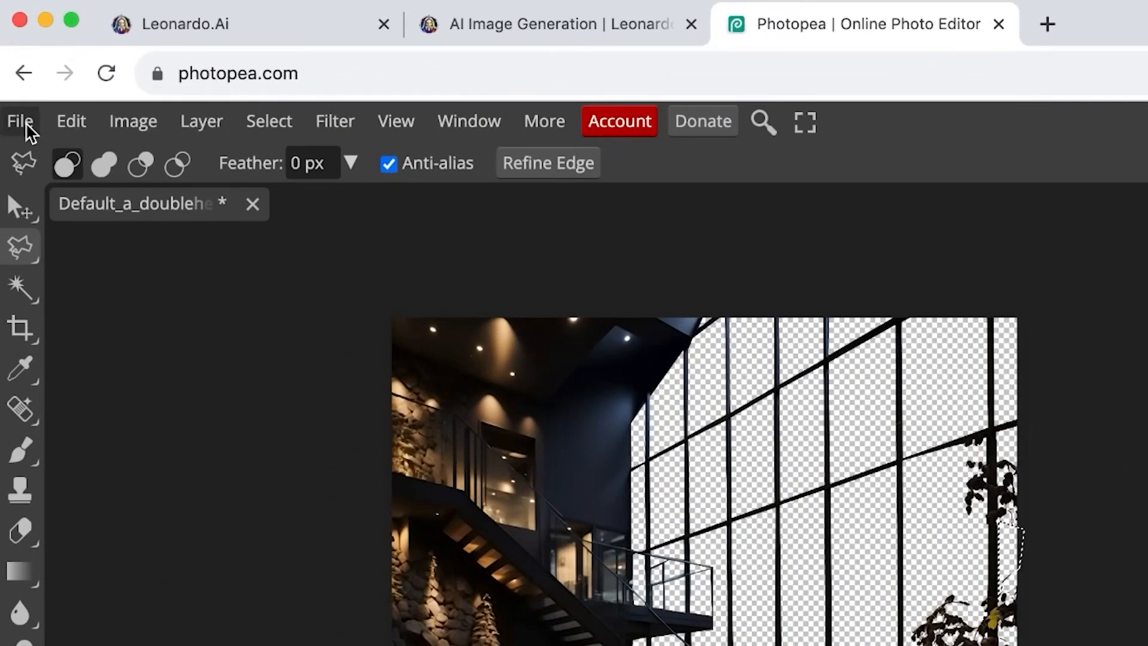
# Step: Export the cut-out living room as a PNG named "hous" at 2704 × 2704 px and 100% quality
pyautogui.click(17, 61)
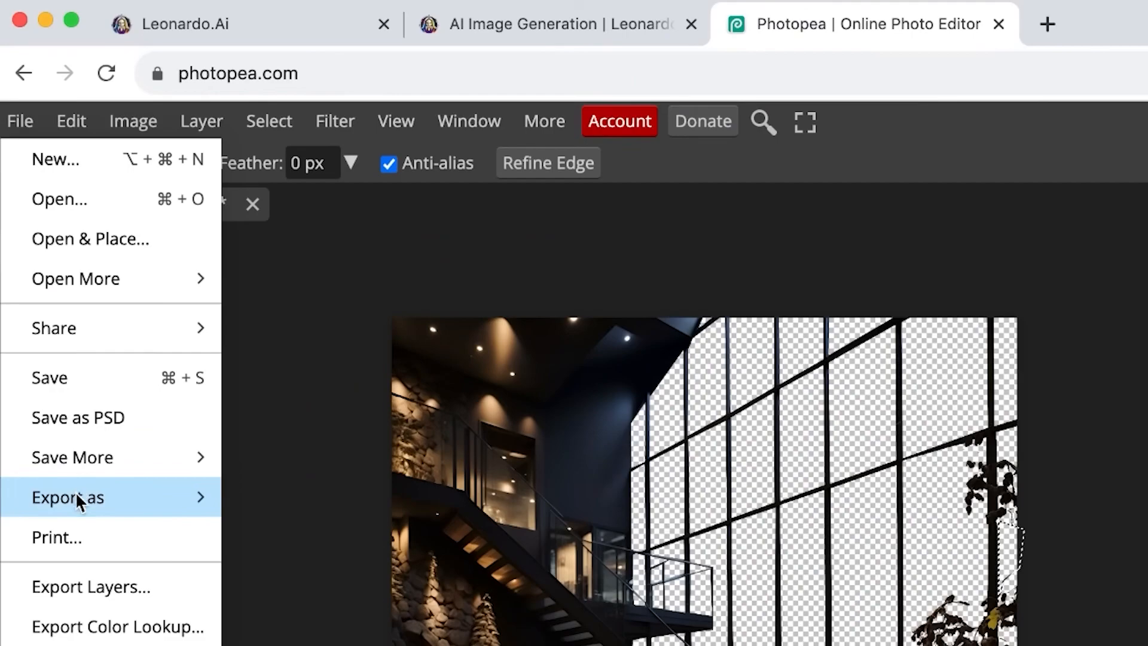
pyautogui.moveTo(75, 492)
pyautogui.click(255, 500)
pyautogui.write('hous')
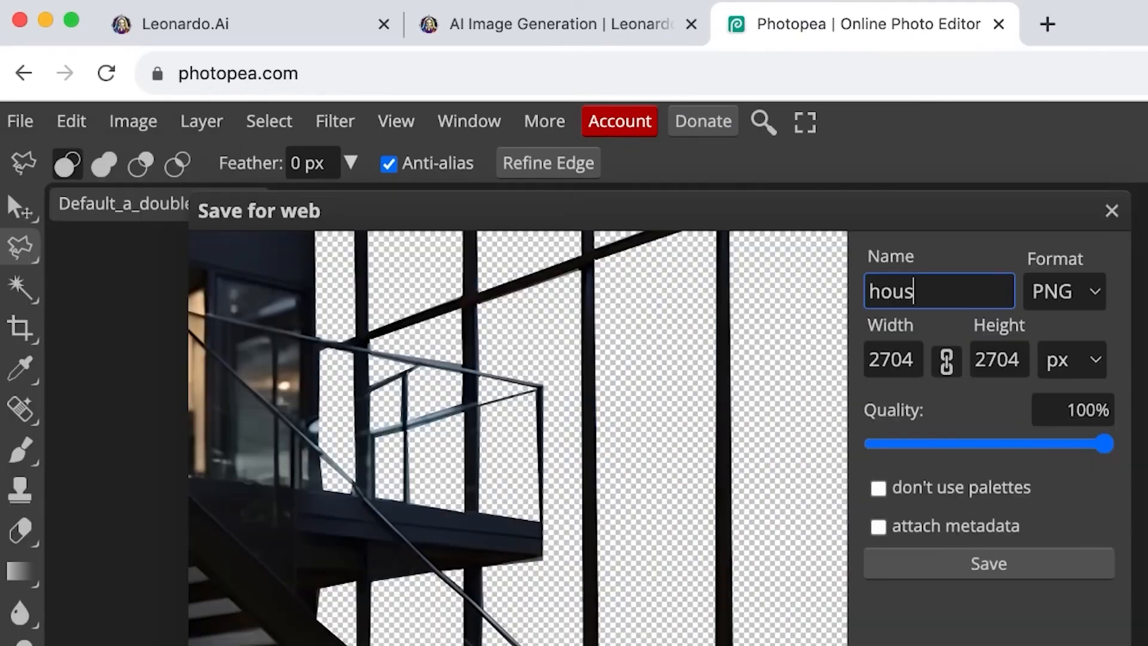
pyautogui.click(971, 572)
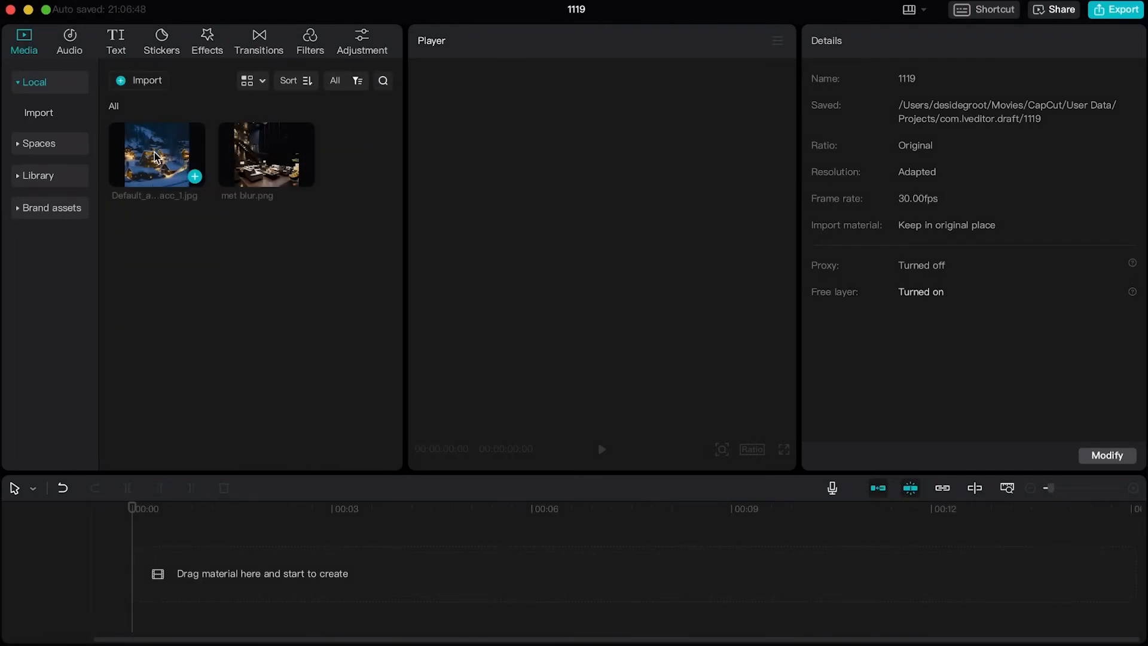
# Step: Switch to CapCut and place the snowy village image on the timeline, with met blur.png on a track above it
pyautogui.moveTo(154, 163); pyautogui.dragTo(143, 544)
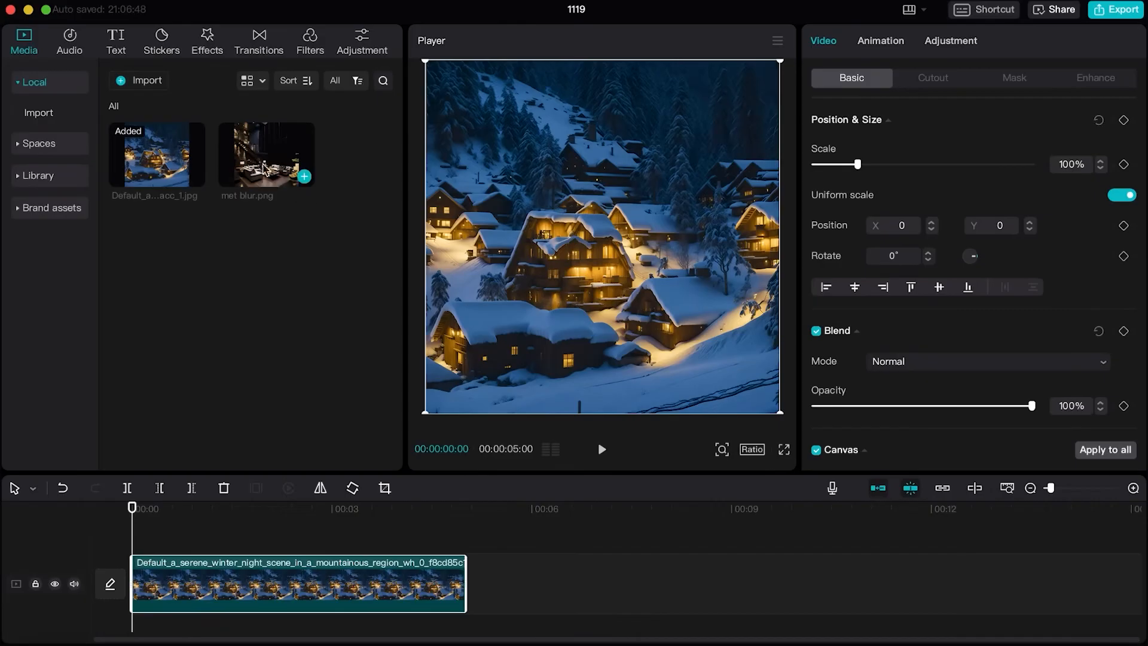
pyautogui.moveTo(260, 153); pyautogui.dragTo(133, 545)
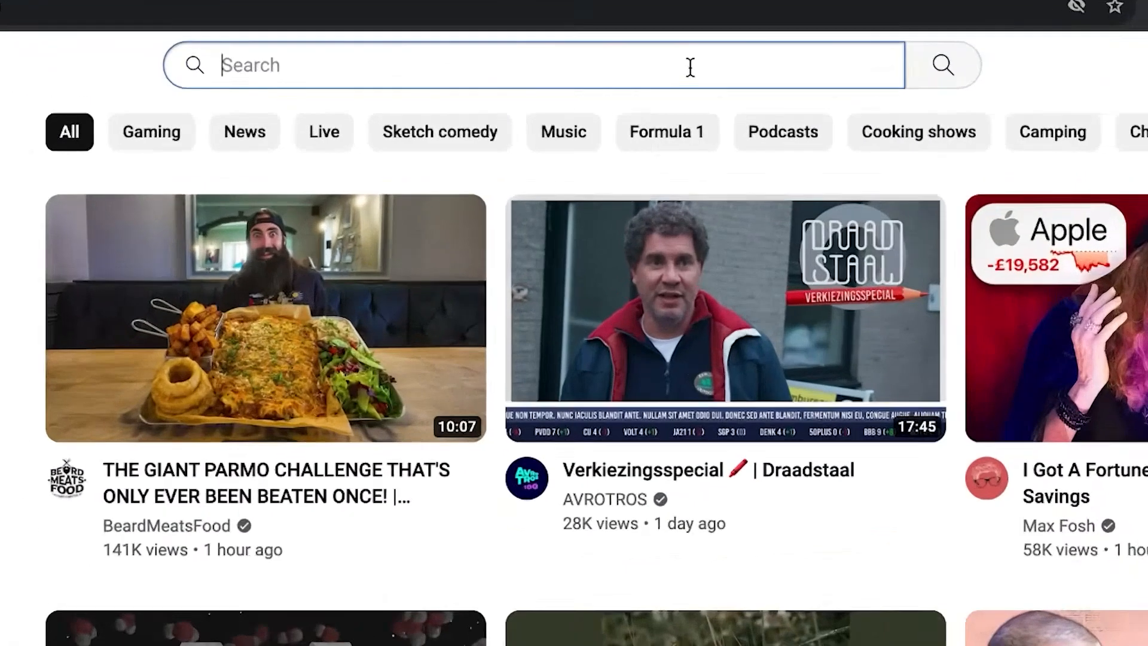
# Step: Switch to YouTube, search for "snow green screen" and browse the results
pyautogui.write('snow green scree')
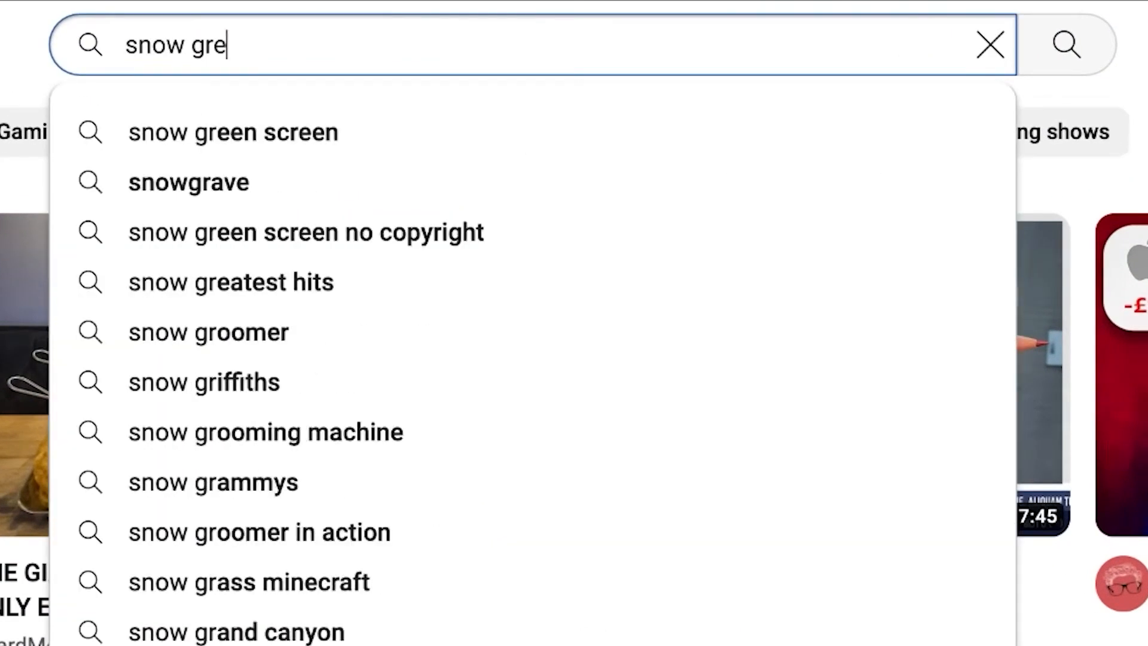
pyautogui.write('n')
pyautogui.press('Return')
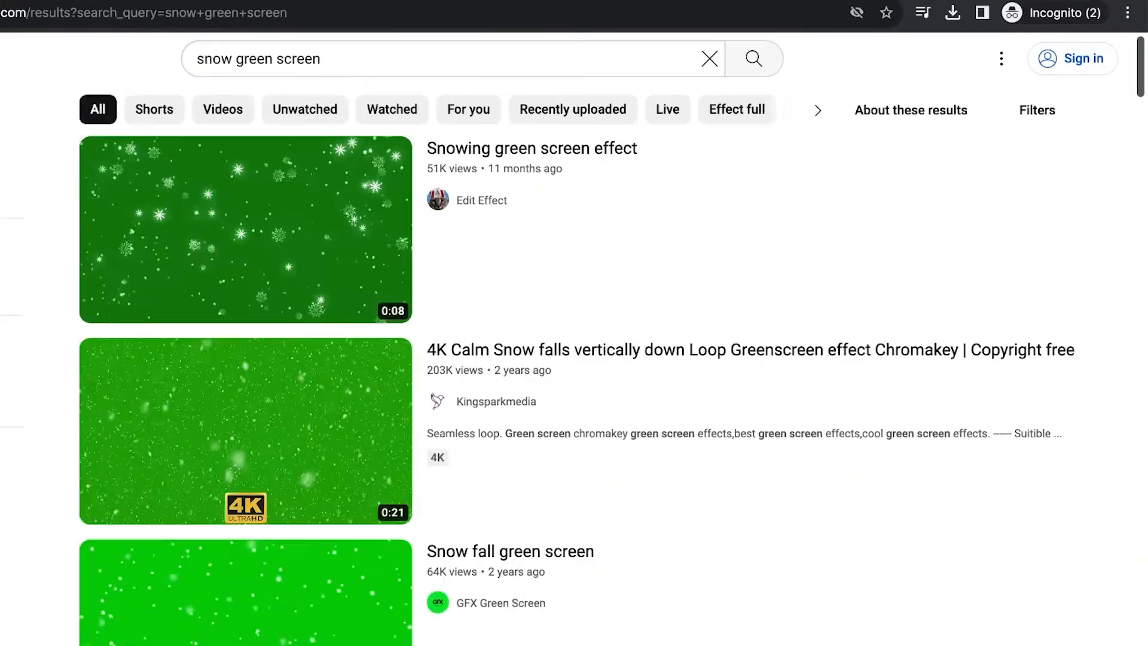
pyautogui.scroll(-5, 574, 371)
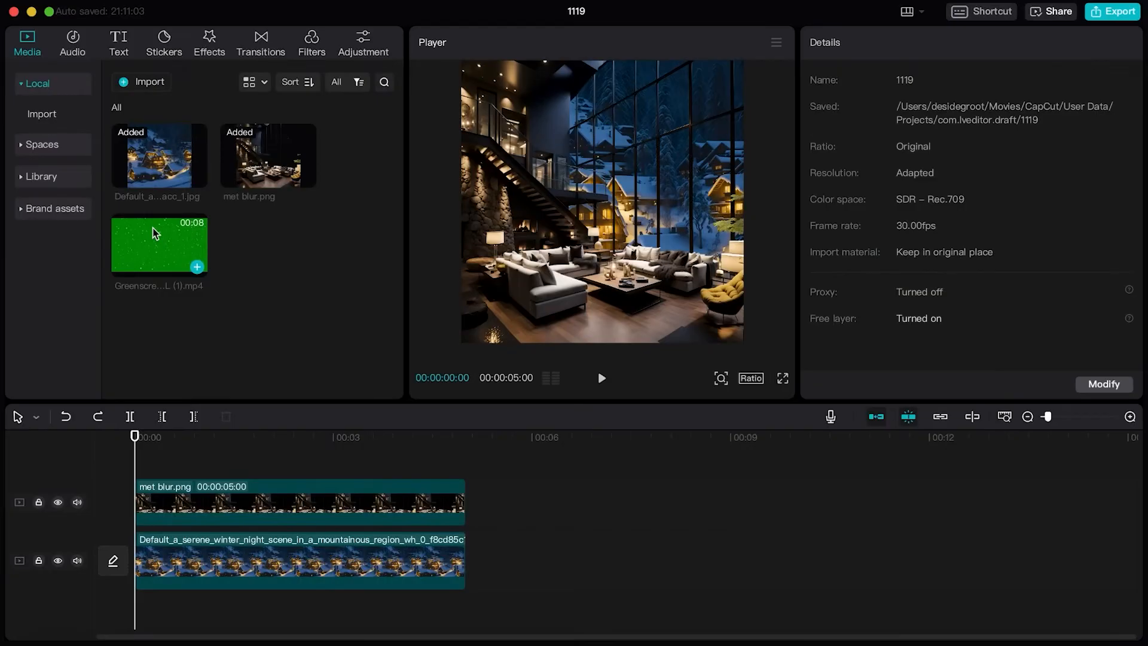
# Step: In CapCut, add the snowfall green-screen clip between the village and room tracks and position it over the window at X 702, Y 544
pyautogui.moveTo(154, 232); pyautogui.dragTo(136, 531)
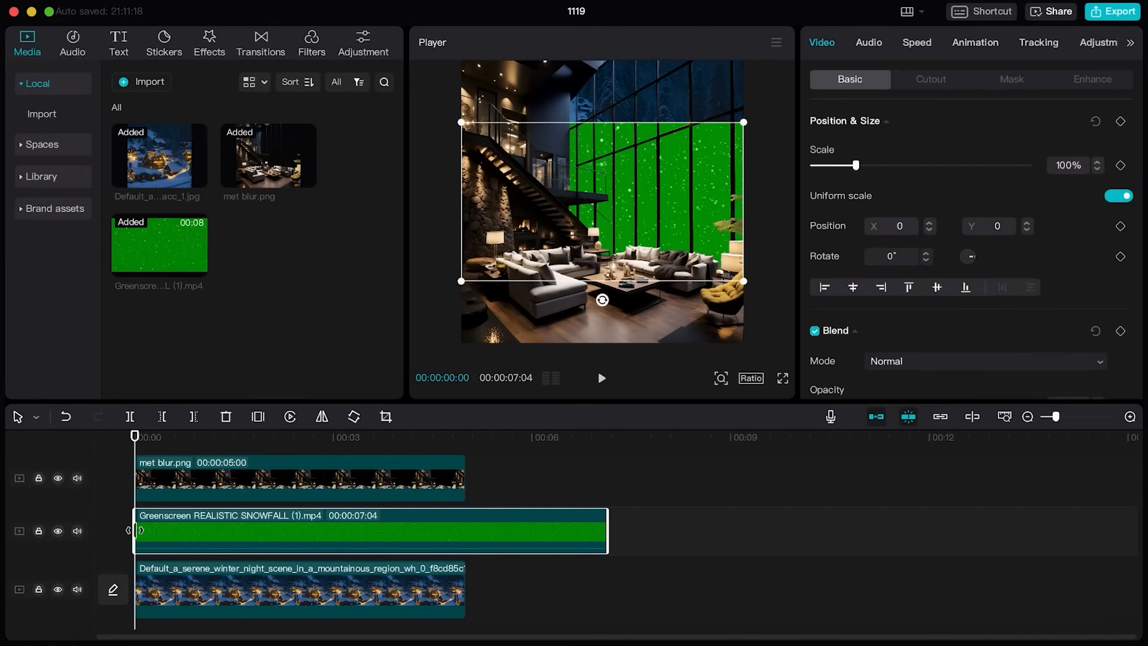
pyautogui.moveTo(637, 215); pyautogui.dragTo(687, 171)
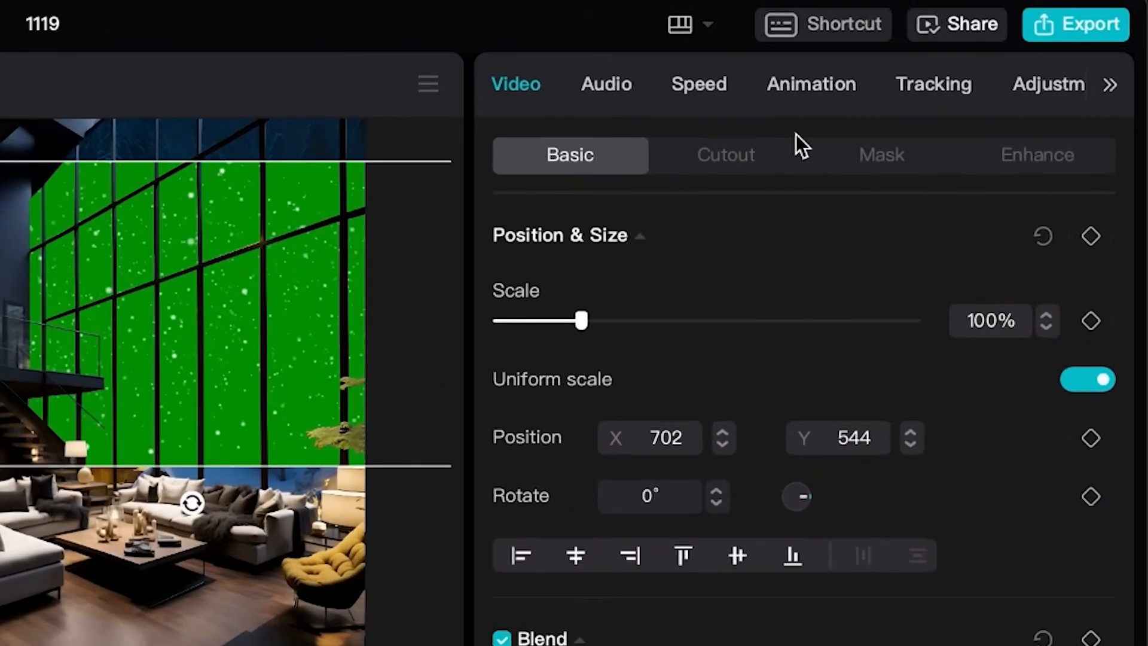
# Step: Key out the snowfall clip's green background with Chroma key at strength 14 and check the composite full screen
pyautogui.click(722, 157)
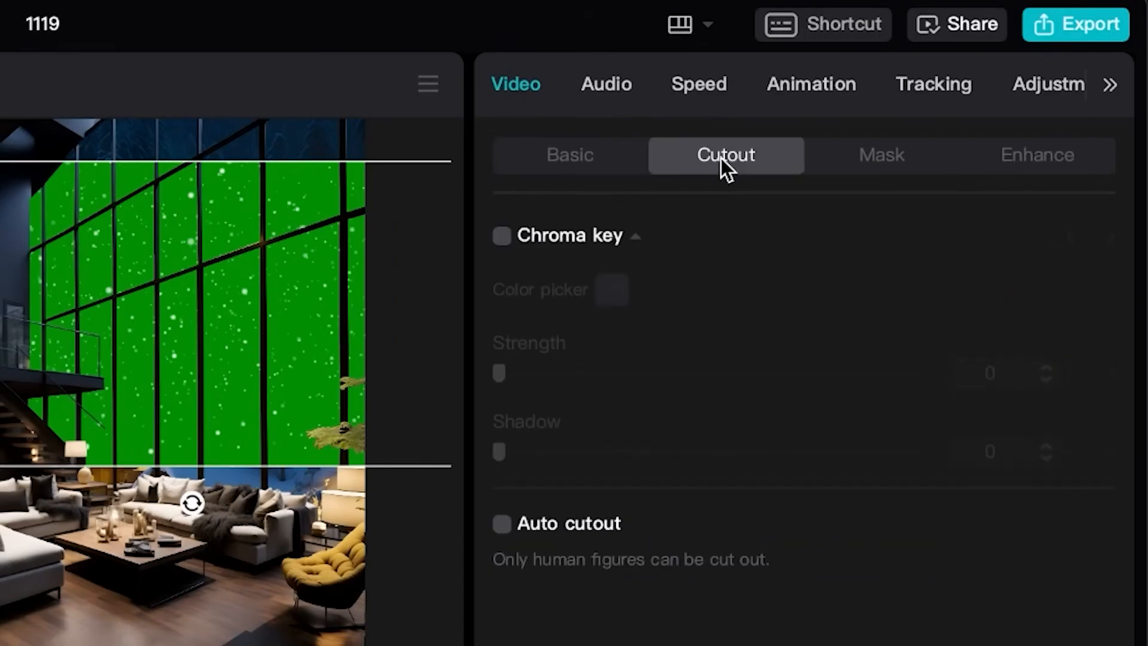
pyautogui.click(503, 237)
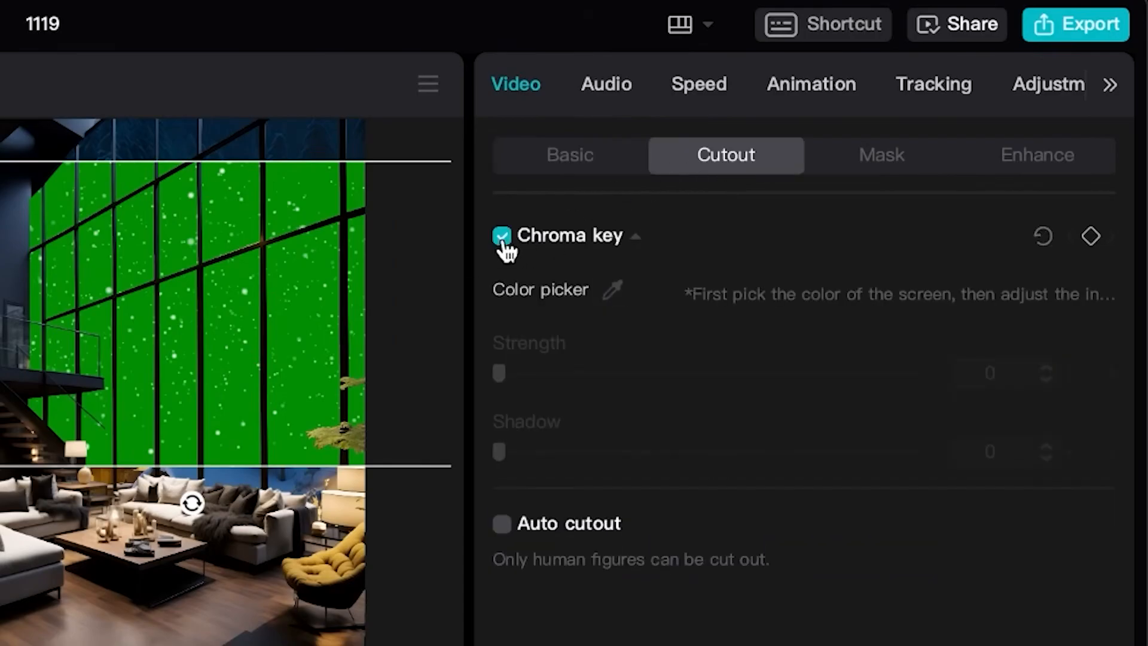
pyautogui.click(614, 291)
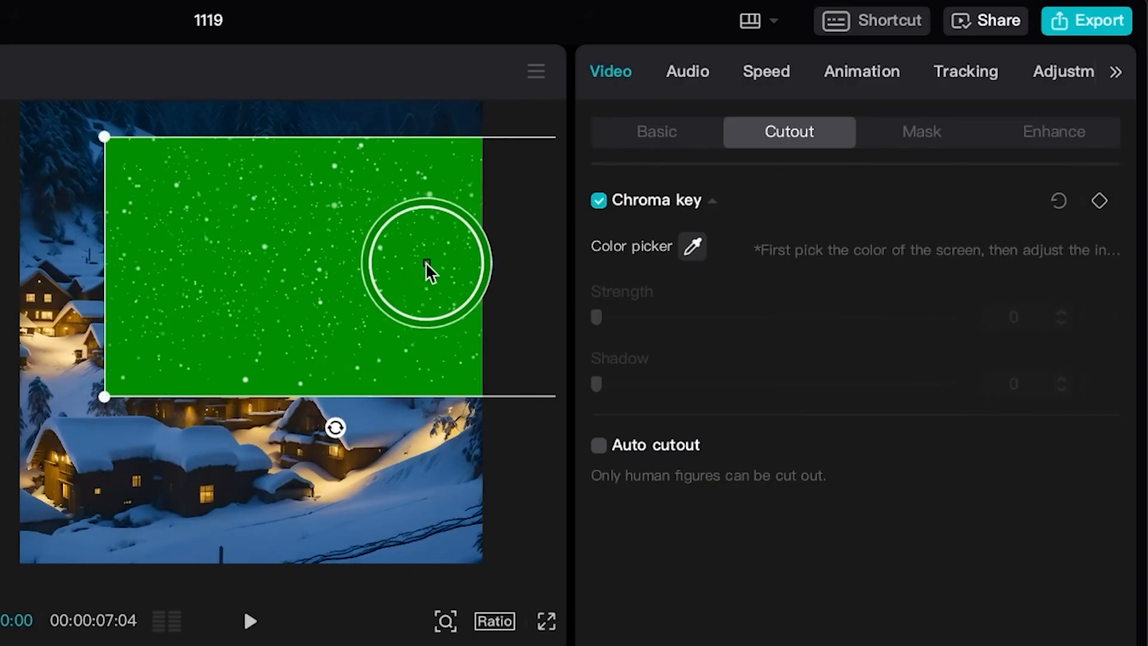
pyautogui.click(422, 270)
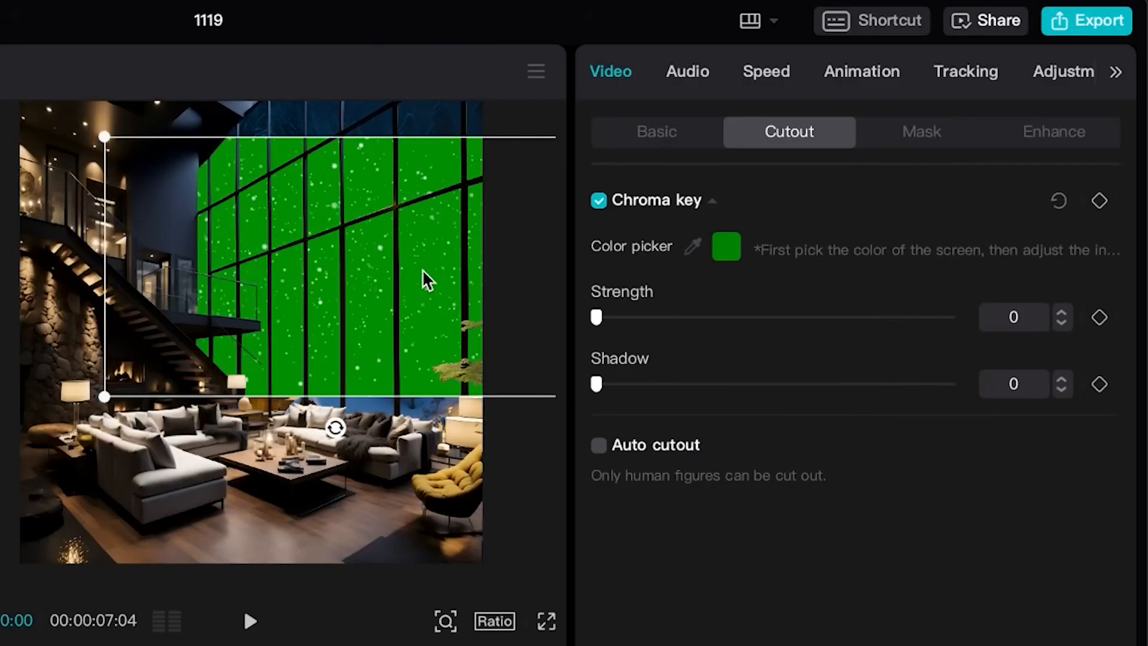
pyautogui.click(616, 317)
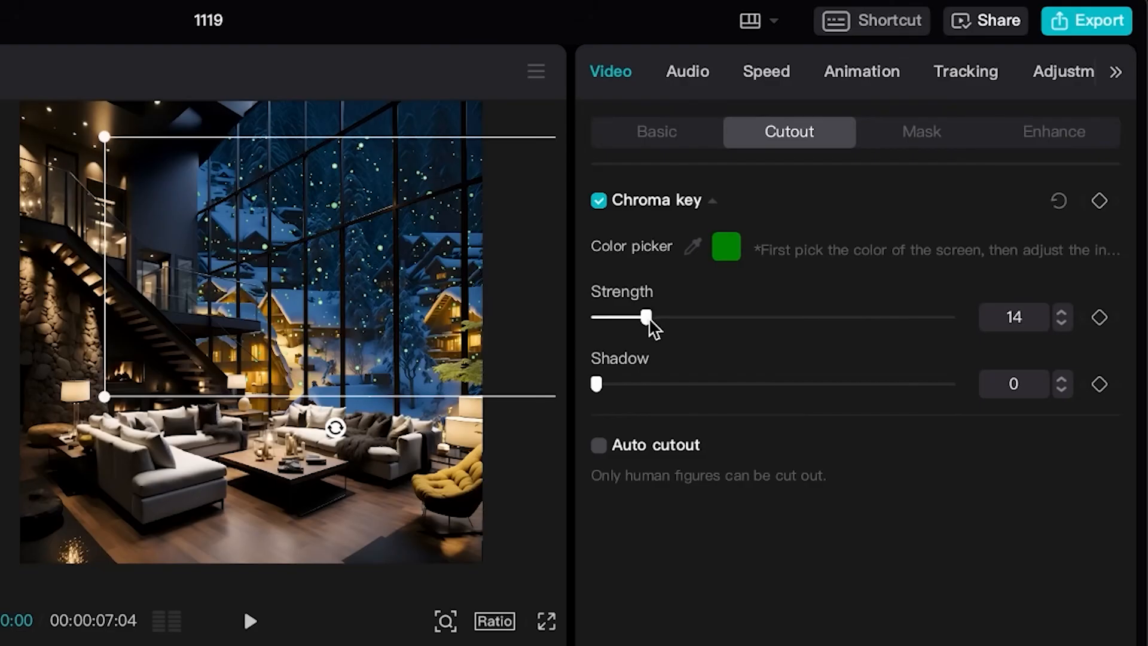
pyautogui.click(549, 622)
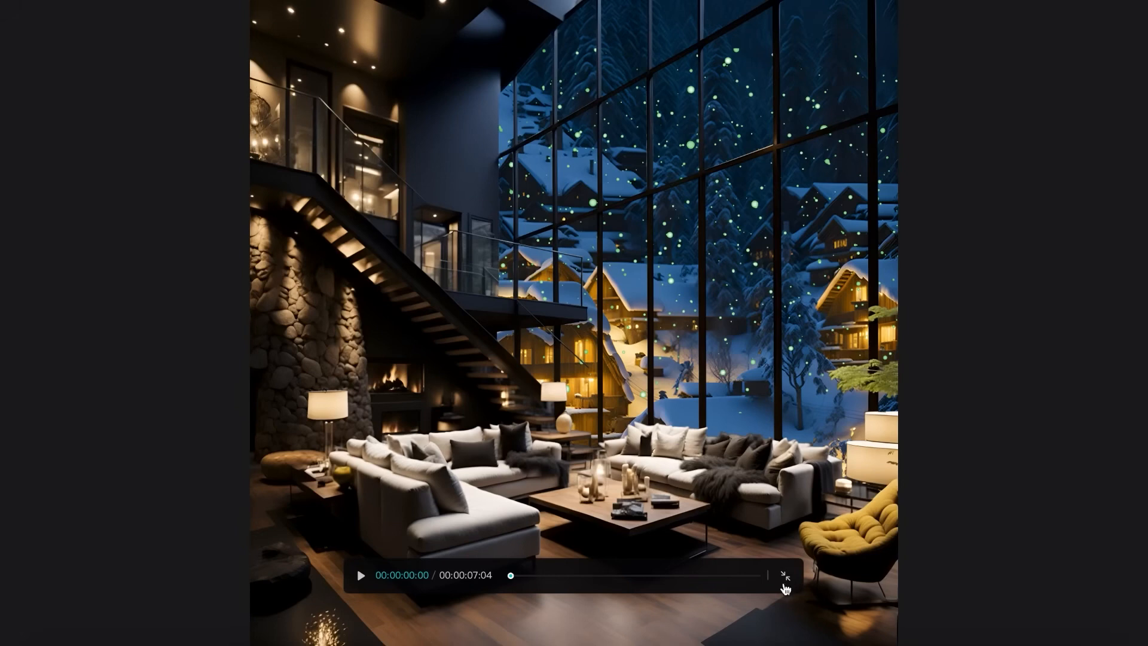
pyautogui.click(785, 585)
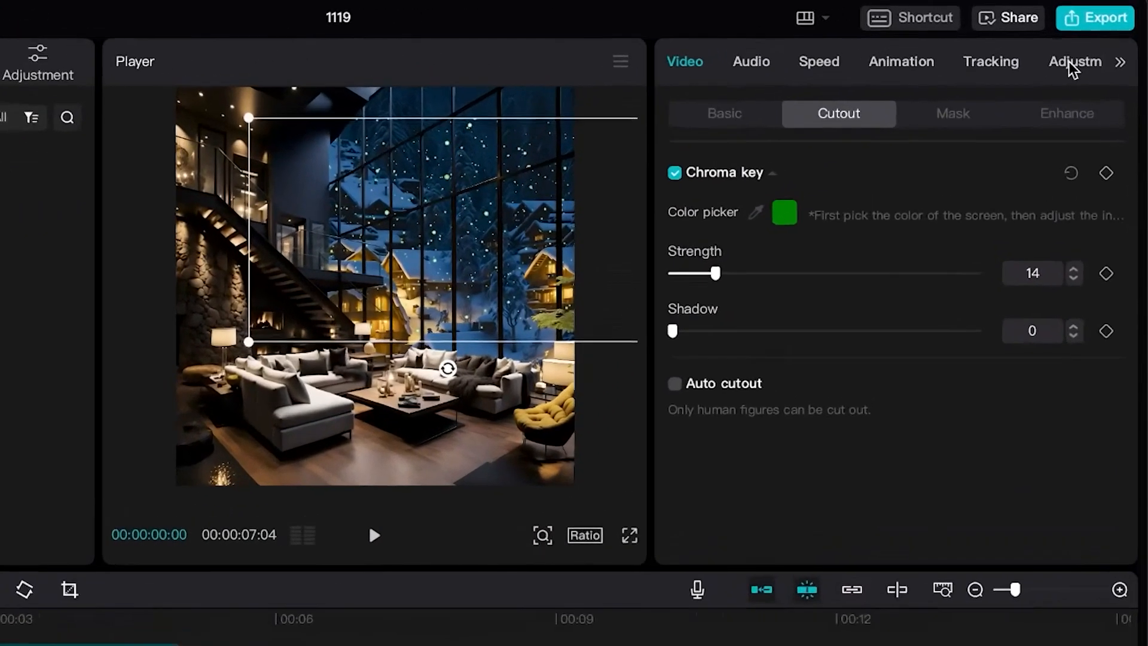
# Step: Set the snowfall clip's saturation to −50 and raise its brightness so the flakes look white
pyautogui.click(1097, 45)
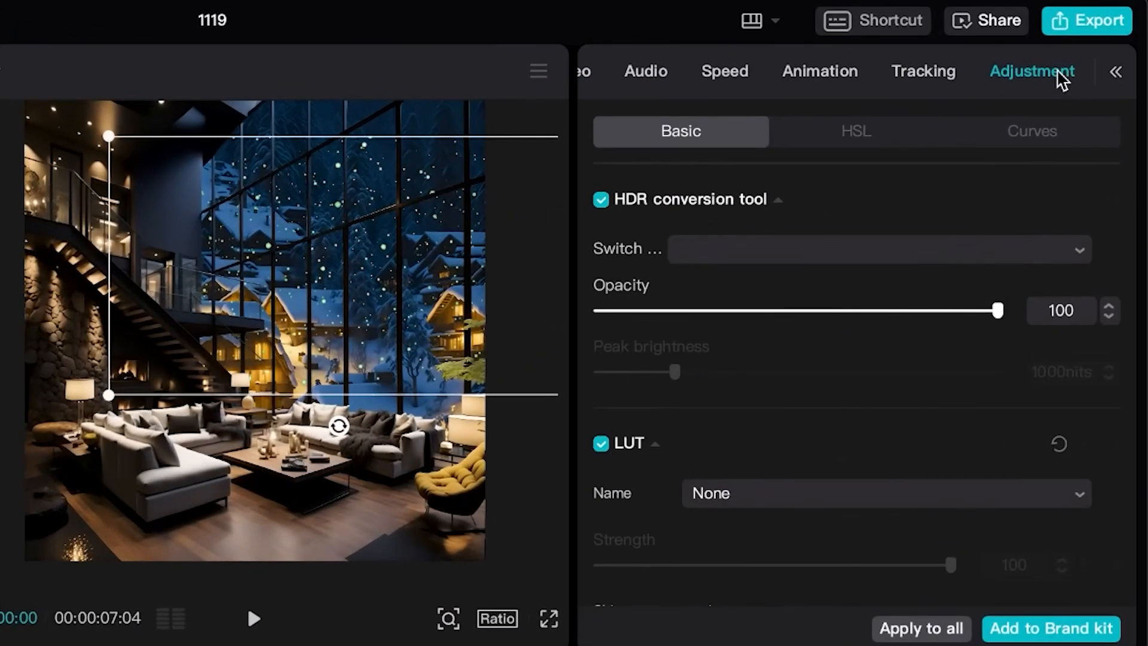
pyautogui.scroll(-10, 861, 366)
pyautogui.scroll(4, 861, 366)
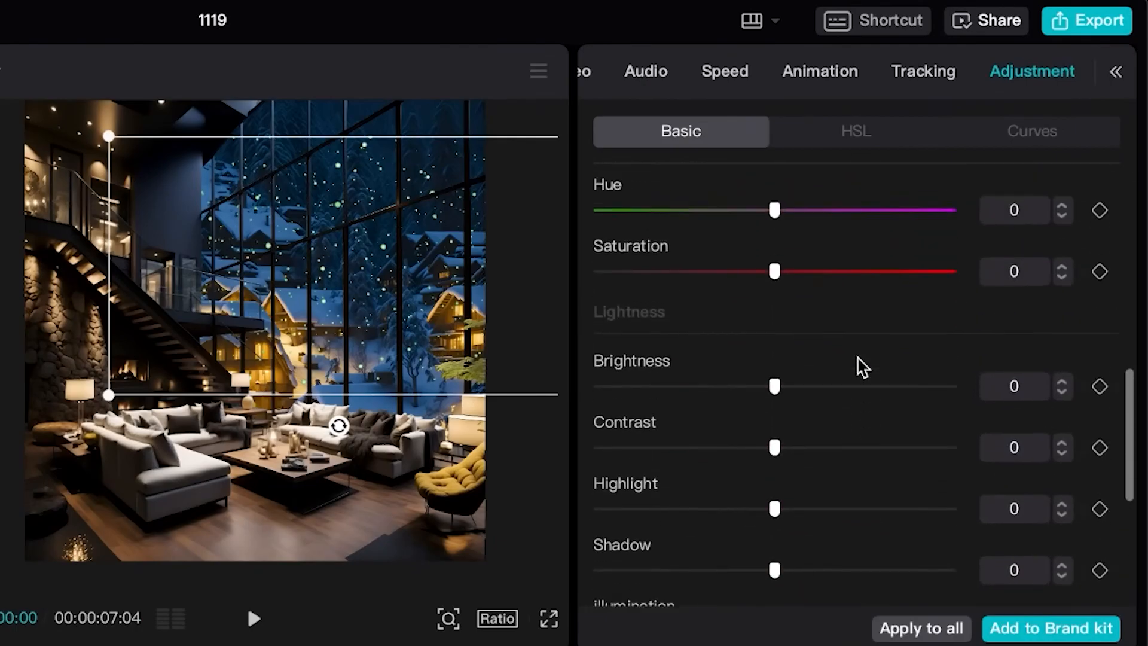
pyautogui.moveTo(754, 362); pyautogui.dragTo(541, 363)
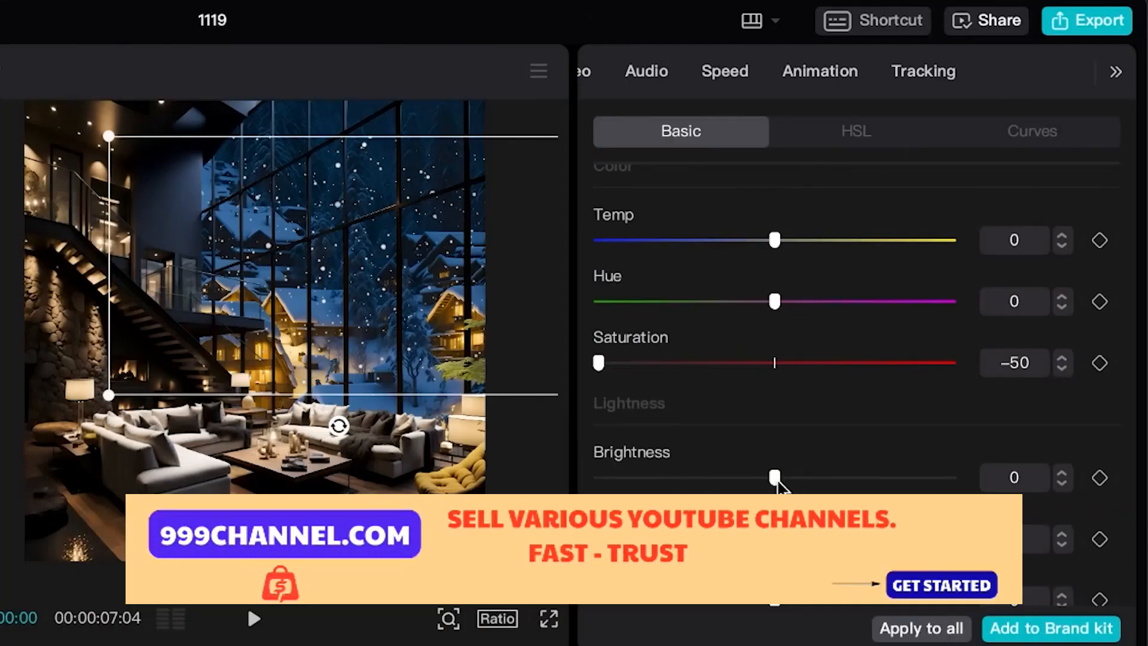
pyautogui.moveTo(851, 482); pyautogui.dragTo(1043, 479)
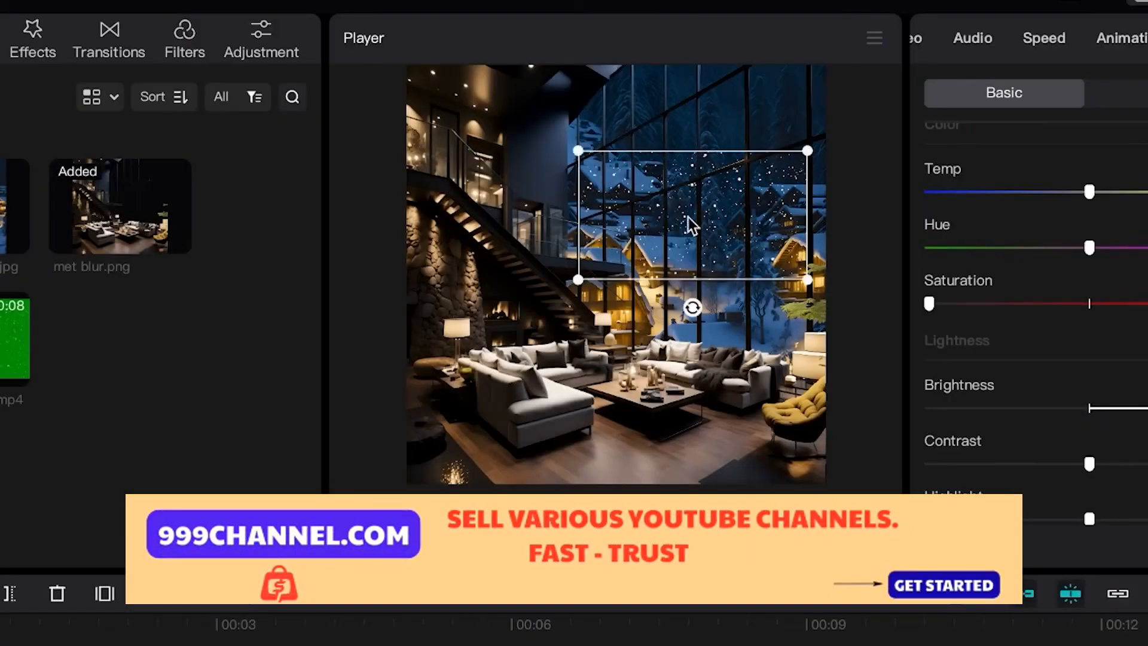
# Step: Shrink the snowfall clip into the window's upper corner and arrange copies of it across the window down to the sofa
pyautogui.moveTo(687, 216); pyautogui.dragTo(697, 159)
pyautogui.moveTo(600, 218); pyautogui.dragTo(734, 118)
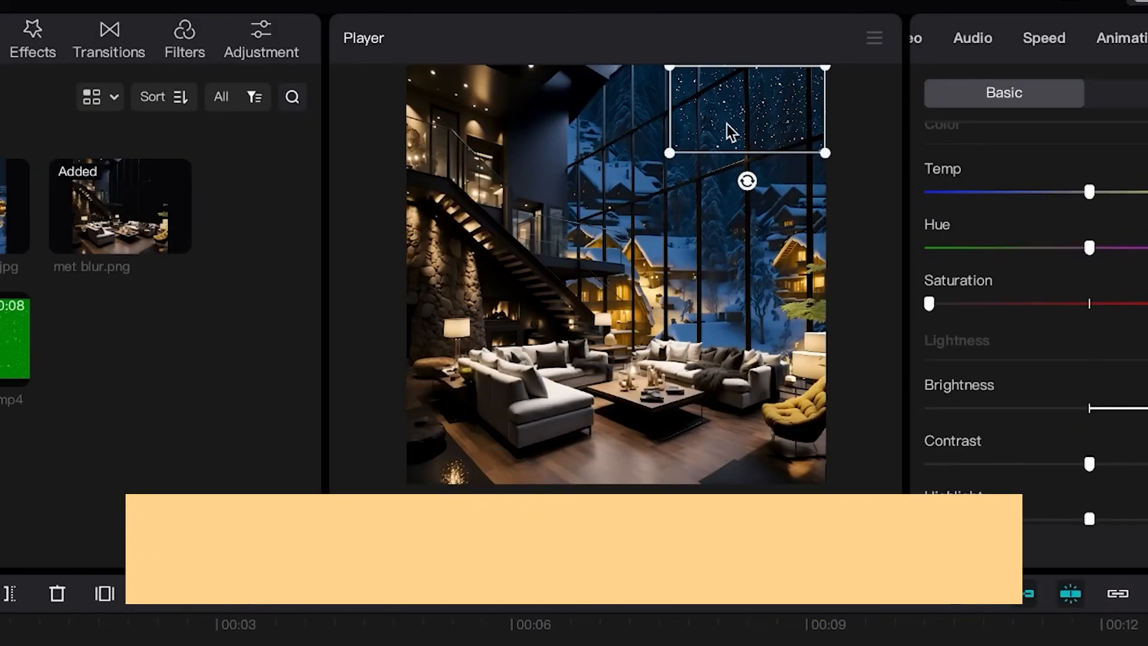
pyautogui.moveTo(789, 90); pyautogui.dragTo(737, 332)
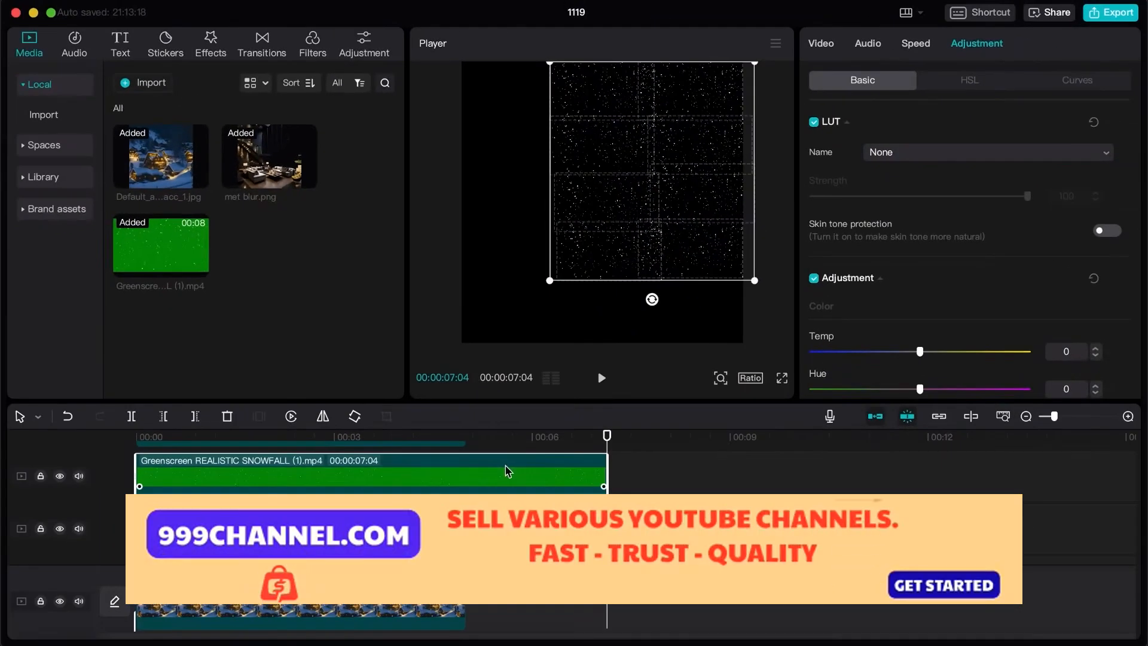
# Step: Paste another set of snowfall clips, align it with the timeline start, and adjust its size and angle over the window
pyautogui.press('super+v')
pyautogui.moveTo(673, 478); pyautogui.dragTo(146, 470)
pyautogui.moveTo(608, 178); pyautogui.dragTo(619, 189)
pyautogui.moveTo(663, 307); pyautogui.dragTo(670, 308)
pyautogui.moveTo(672, 248); pyautogui.dragTo(669, 241)
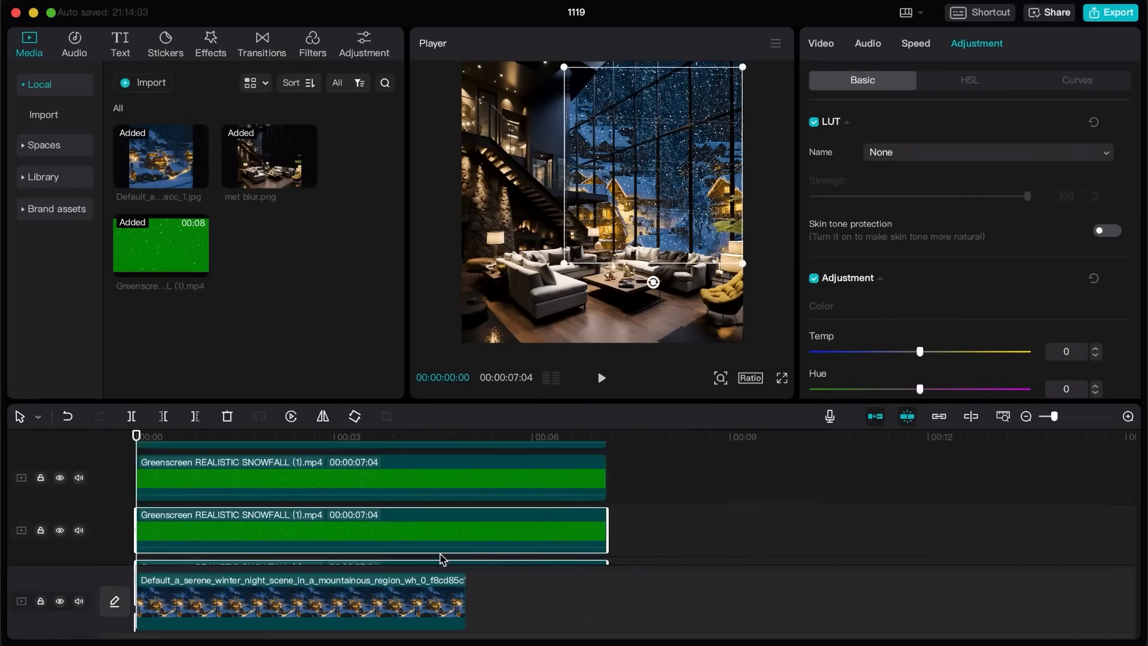
# Step: Extend the village image and met blur.png clips to 00:00:07:04, matching the snowfall clips' end
pyautogui.scroll(-8, 427, 553)
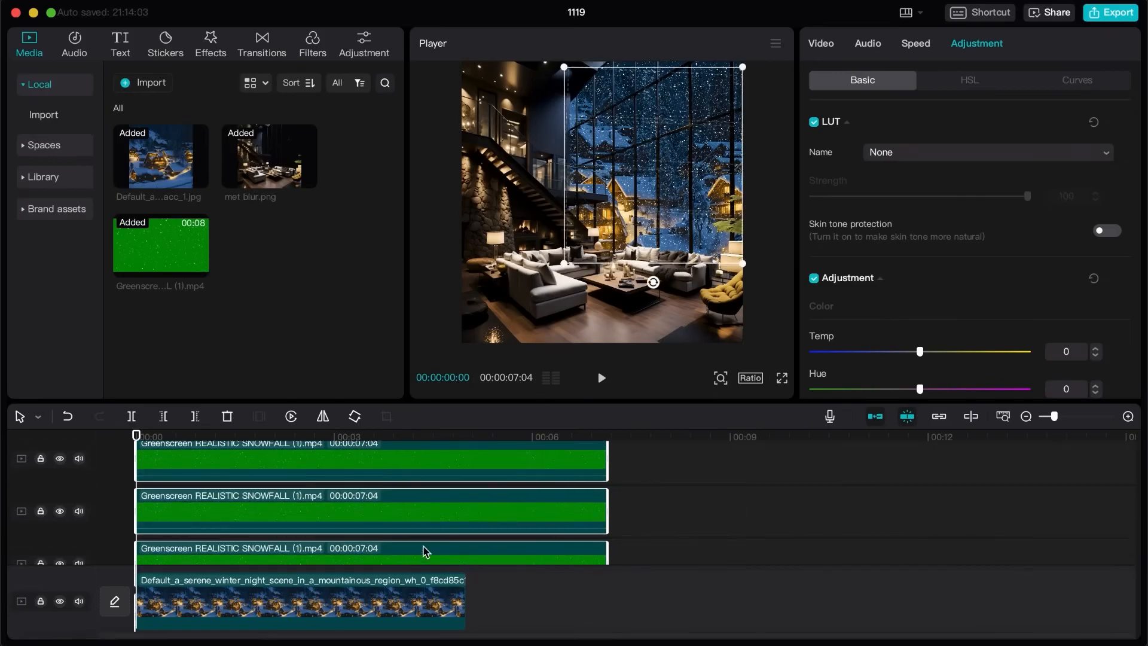
pyautogui.click(463, 597)
pyautogui.moveTo(464, 597); pyautogui.dragTo(607, 597)
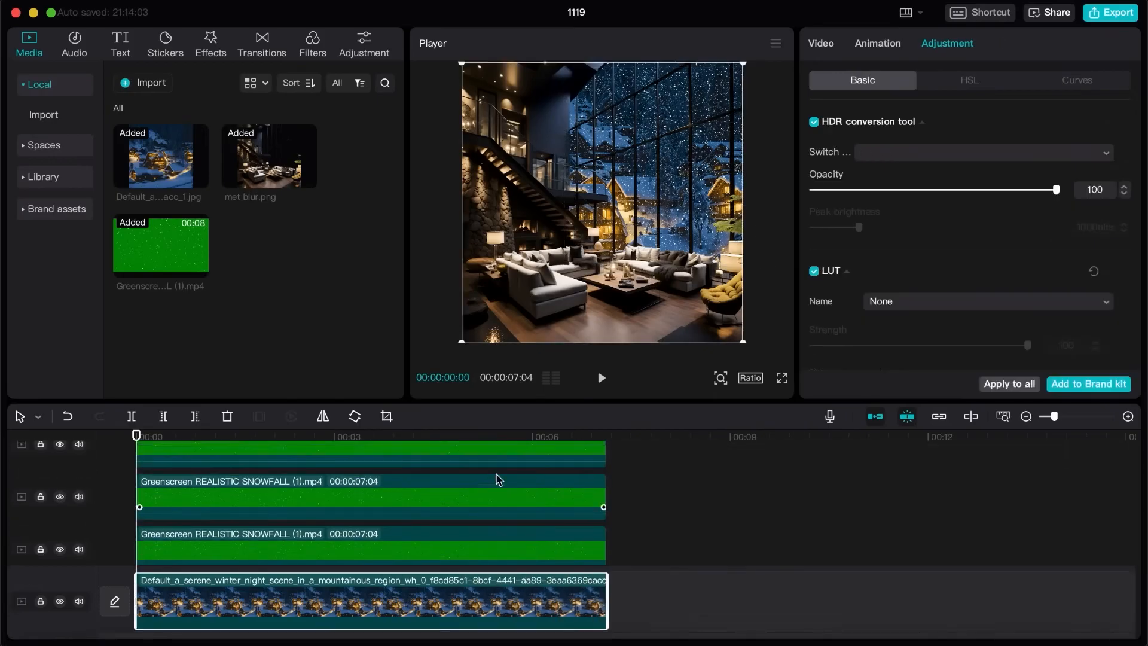
pyautogui.scroll(2, 495, 477)
pyautogui.moveTo(462, 503); pyautogui.dragTo(607, 501)
# Step: Darken the village image by setting its brightness to −16
pyautogui.click(406, 605)
pyautogui.scroll(-2, 1060, 164)
pyautogui.scroll(-5, 1060, 174)
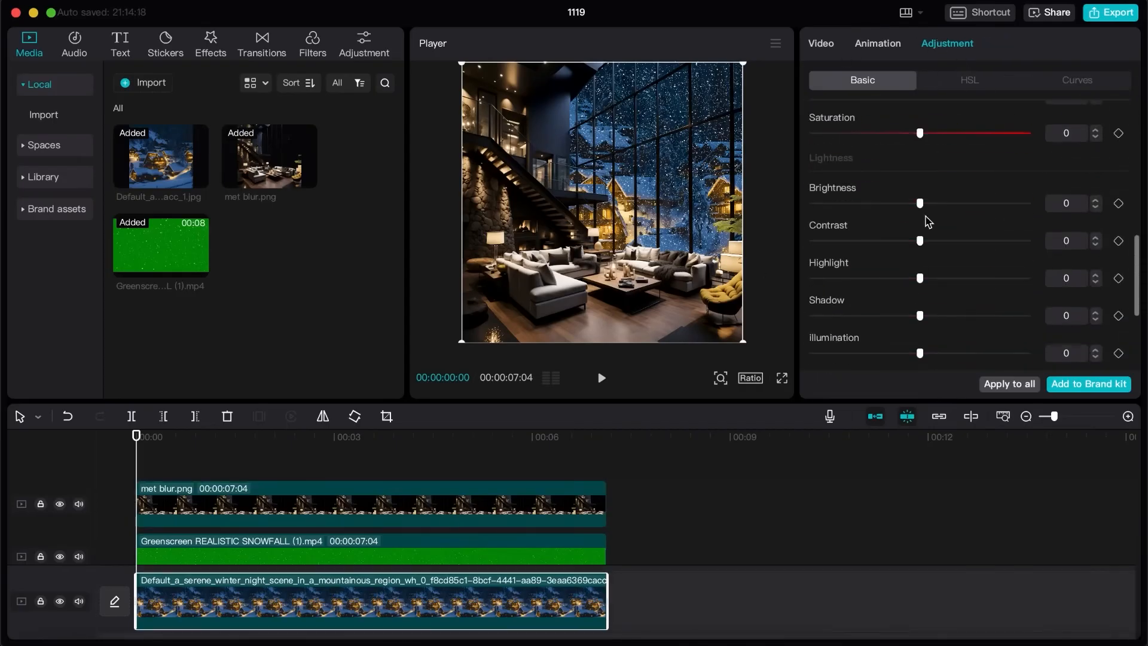
pyautogui.moveTo(892, 217); pyautogui.dragTo(889, 213)
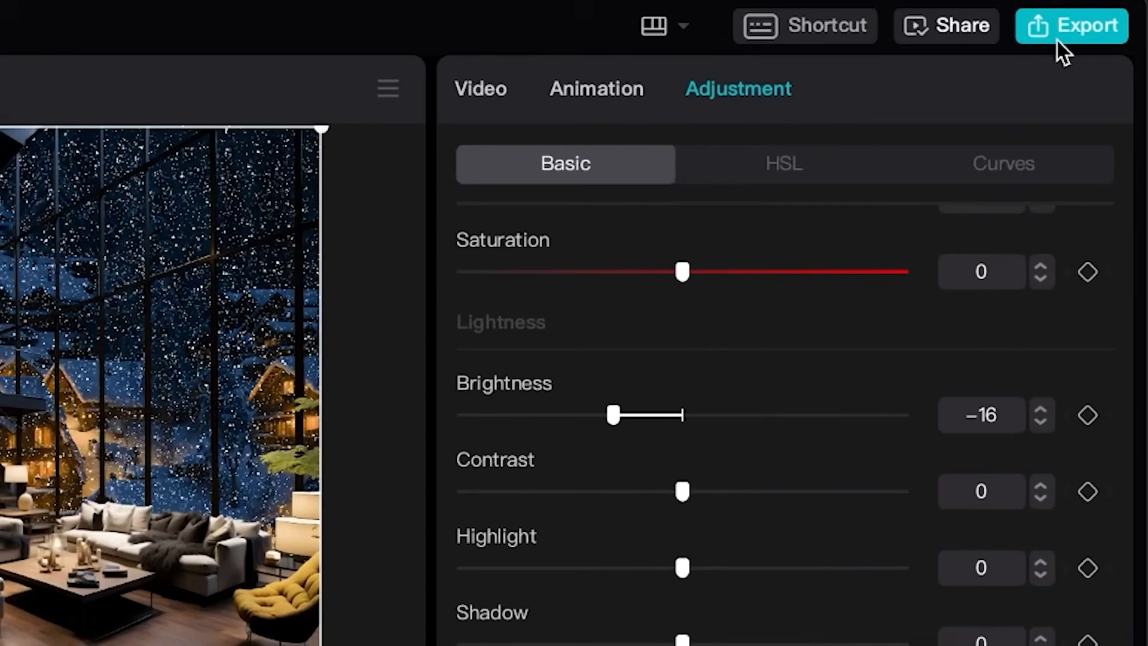
# Step: Export the composite as a 1080P H.264 mp4 at 30fps and dismiss the sharing options
pyautogui.click(1056, 40)
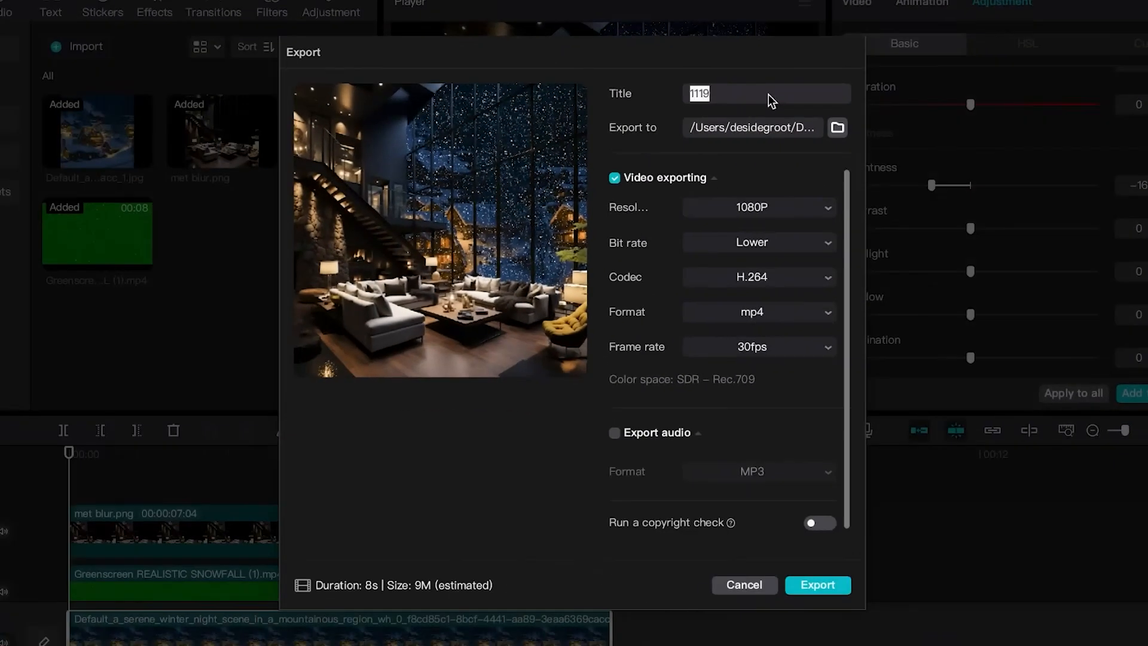
pyautogui.press('Return')
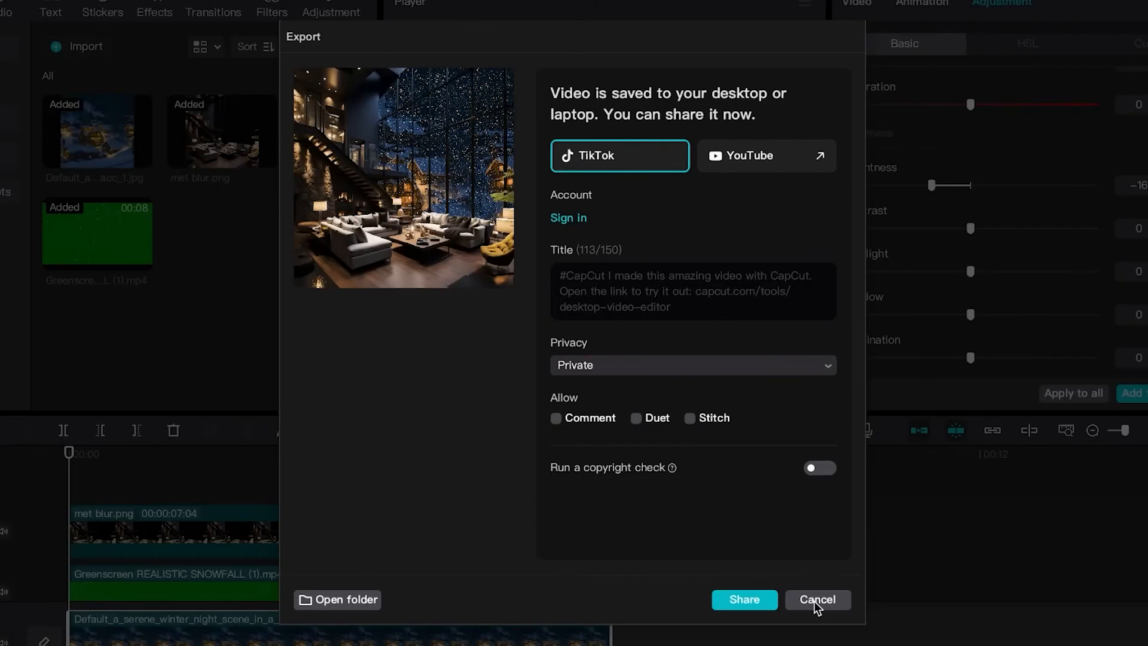
pyautogui.click(814, 600)
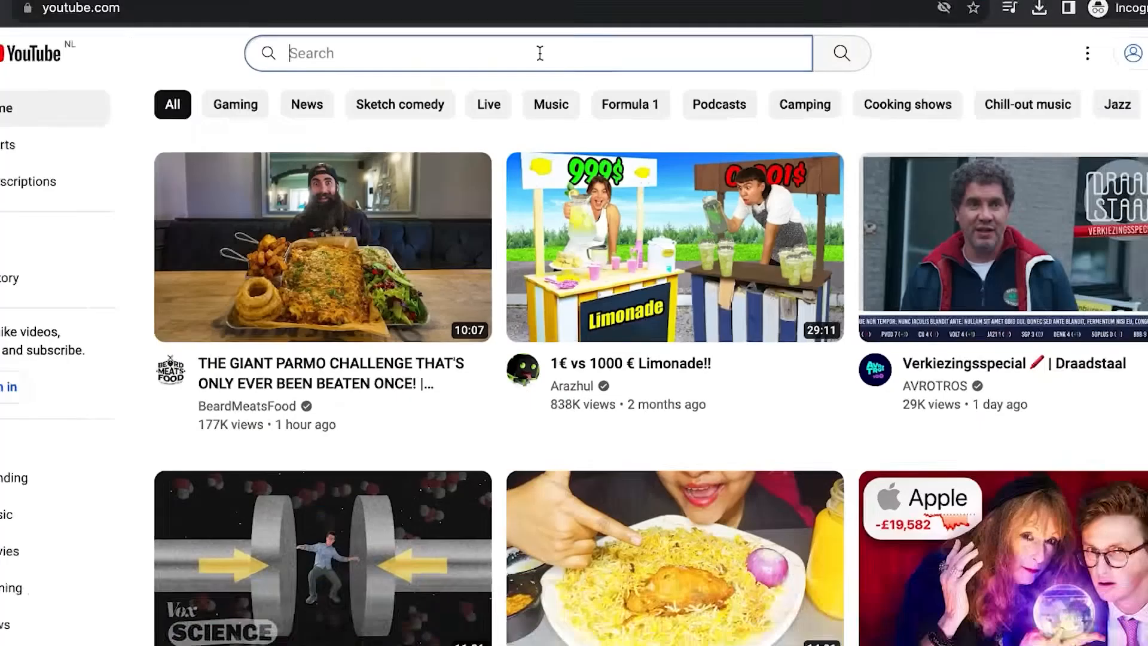
# Step: Search YouTube for "fire green screen" and open the video "Fire Green Screen Free Download-Realistic Fire Effects"
pyautogui.write('fire green sc')
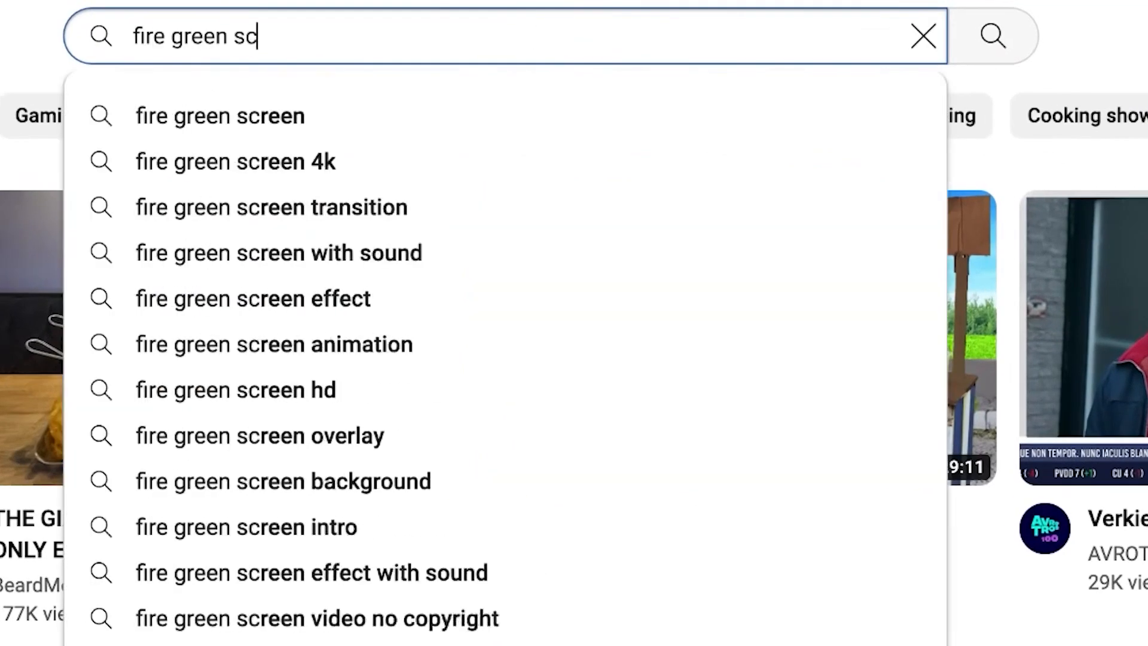
pyautogui.write('reen')
pyautogui.press('Return')
pyautogui.scroll(-13, 46, 542)
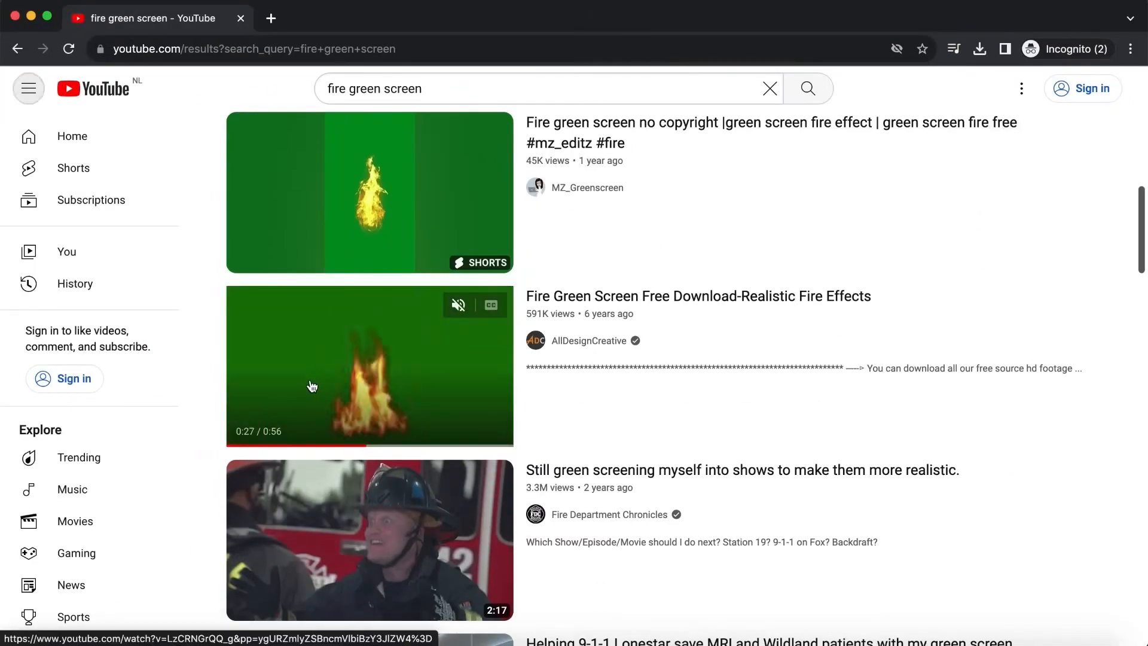
pyautogui.click(308, 385)
pyautogui.click(293, 315)
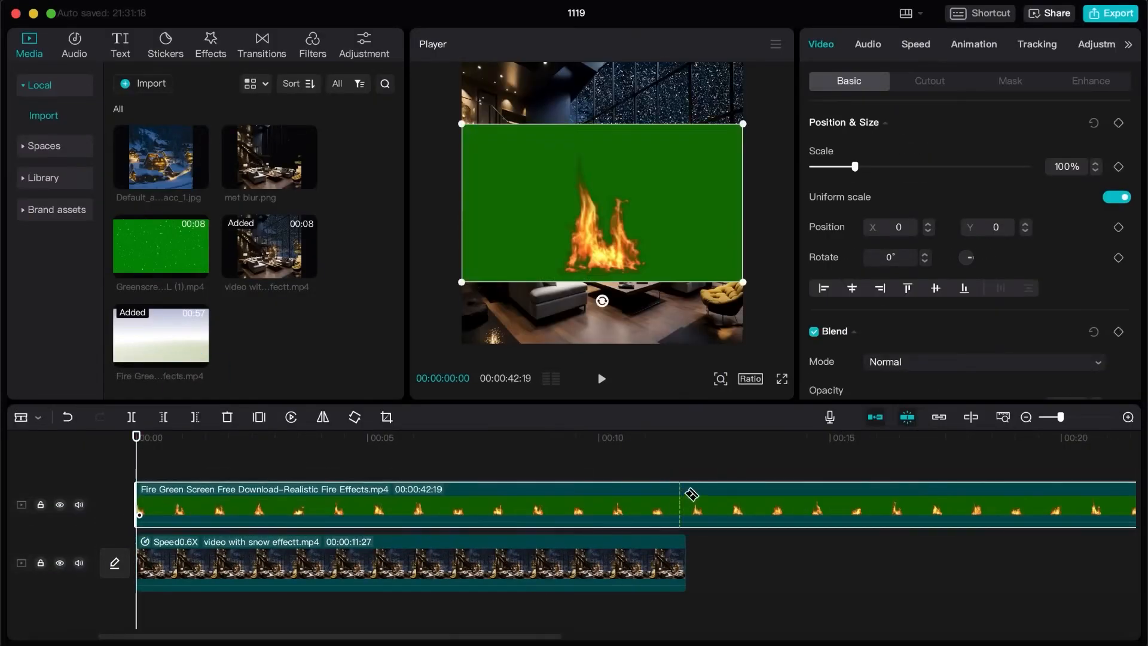
# Step: Delete the surplus part of the fire clip beyond the snow video's end at 00:00:11:27 and select the remaining clip
pyautogui.click(703, 509)
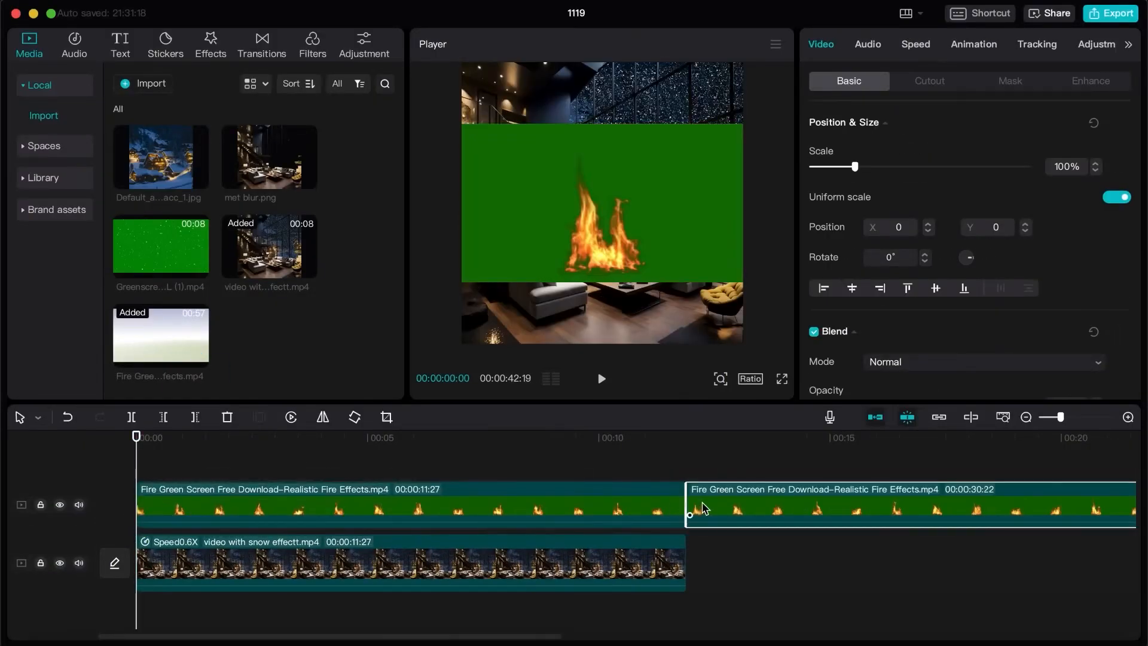
pyautogui.press('Delete')
pyautogui.click(668, 520)
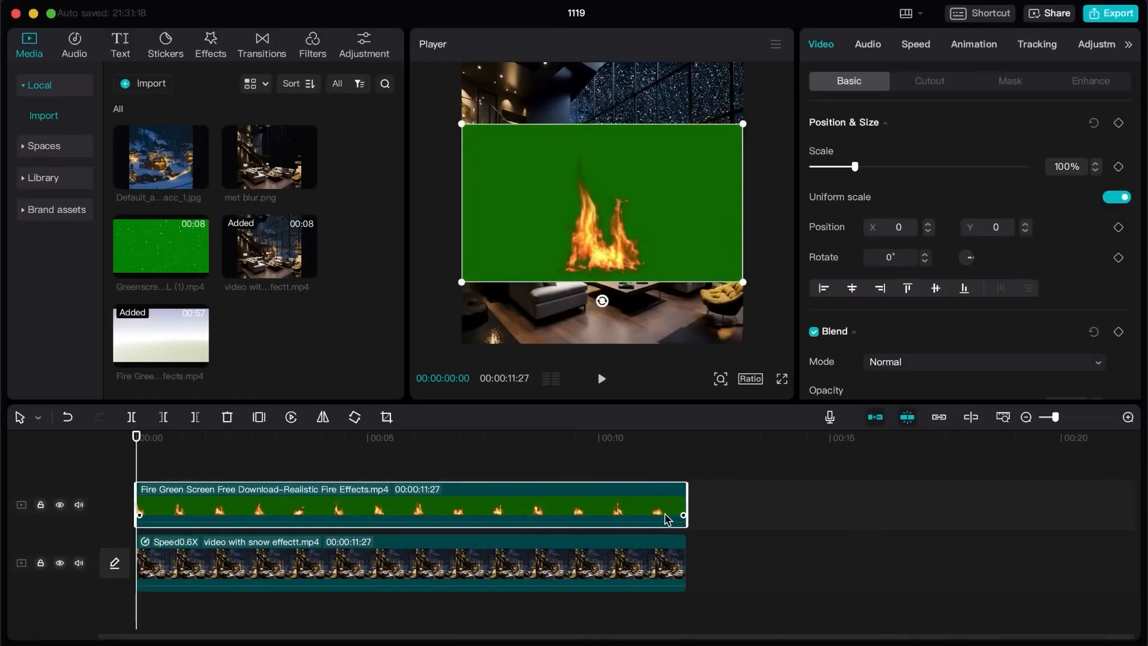
# Step: Enable Chroma key on the fire clip, pick its green background as the key color, and set the strength to 29
pyautogui.click(925, 90)
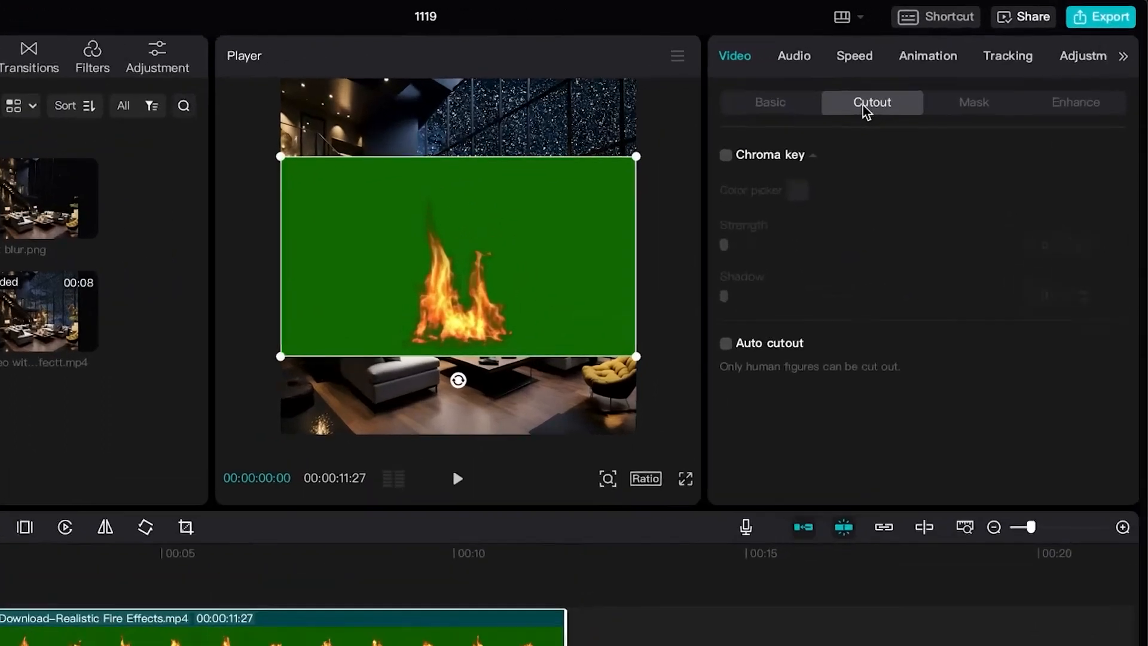
pyautogui.click(814, 121)
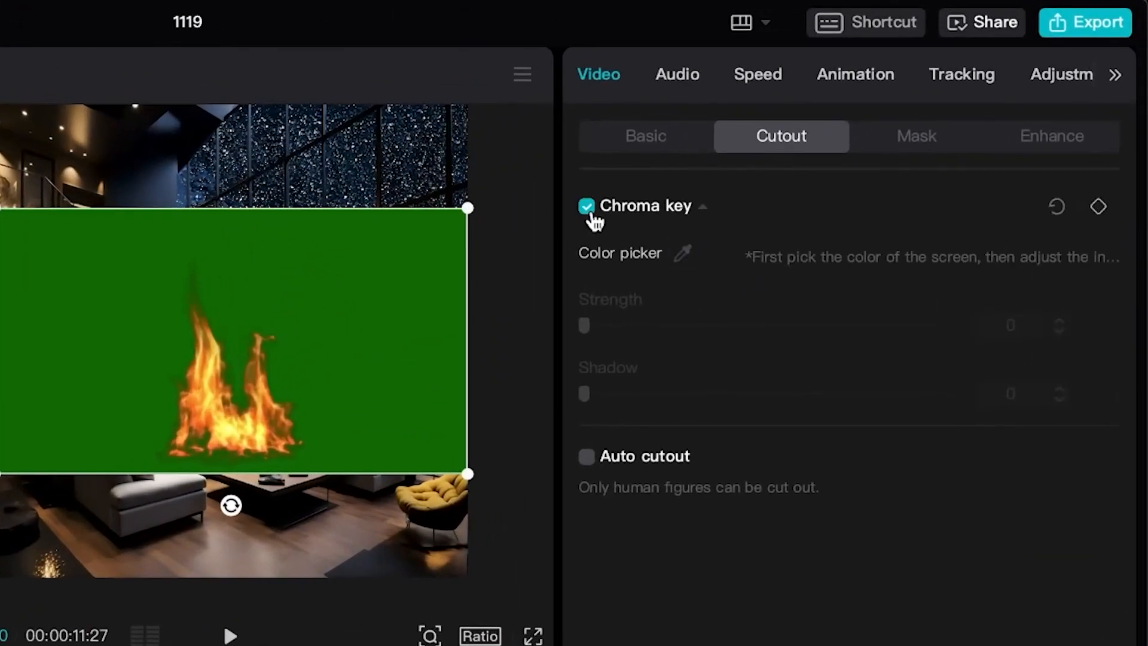
pyautogui.click(689, 258)
pyautogui.click(435, 308)
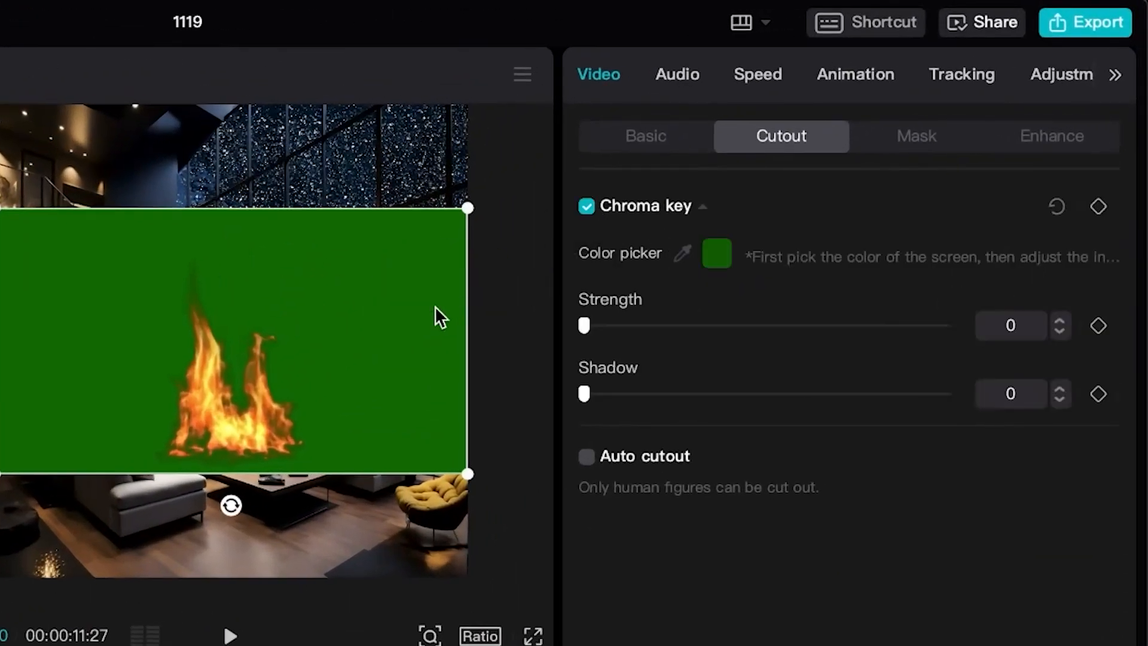
pyautogui.moveTo(584, 326); pyautogui.dragTo(627, 326)
pyautogui.moveTo(729, 326)
pyautogui.mouseDown()
pyautogui.moveTo(805, 326)
pyautogui.moveTo(714, 326)
pyautogui.mouseUp()
# Step: Scale down the fire clip and position it over the fireplace under the stairs
pyautogui.moveTo(291, 373); pyautogui.dragTo(244, 390)
pyautogui.moveTo(422, 227); pyautogui.dragTo(213, 371)
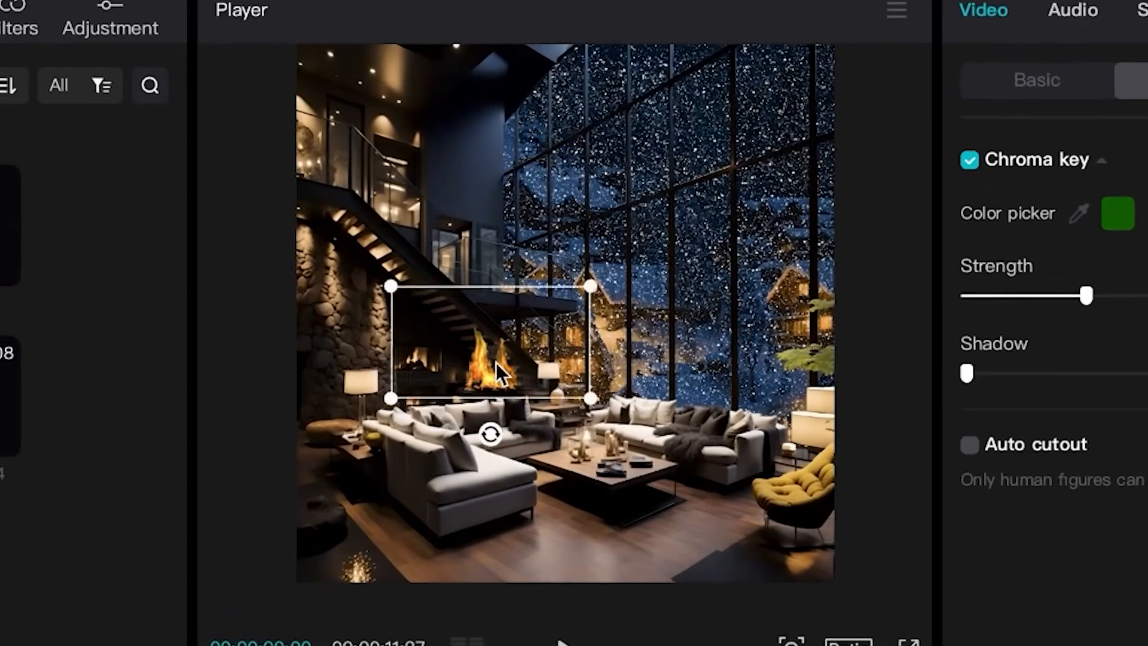
pyautogui.moveTo(523, 357); pyautogui.dragTo(446, 354)
pyautogui.moveTo(534, 279); pyautogui.dragTo(466, 321)
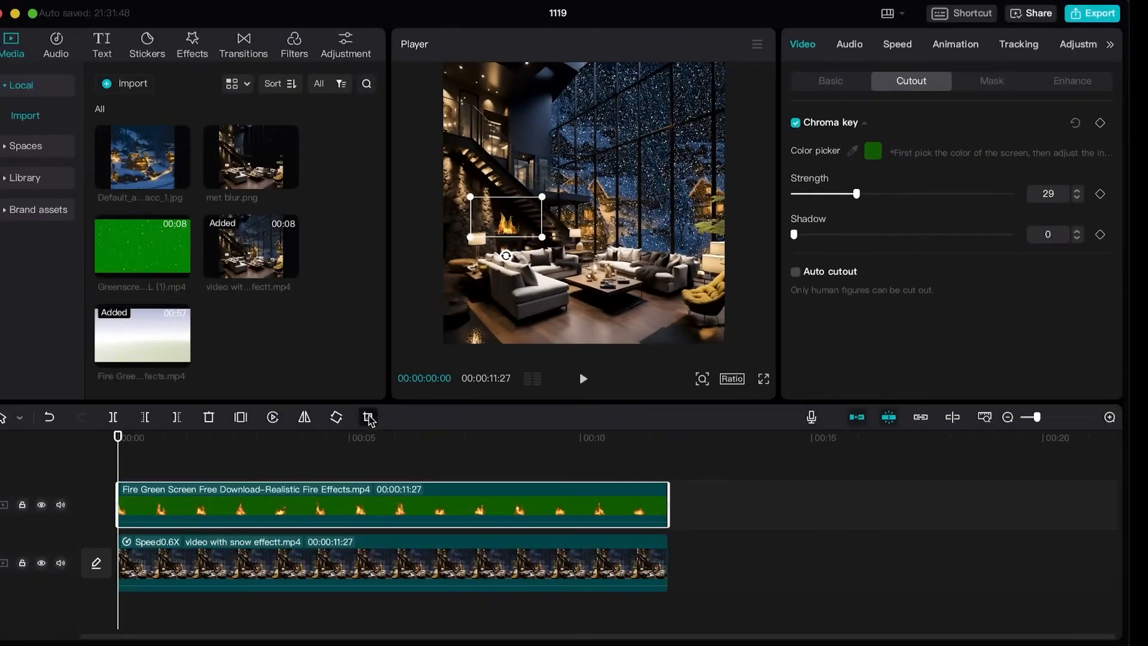
# Step: Crop away the upper part of the fire clip, cutting off the flame tips so it fits the fireplace opening
pyautogui.click(369, 418)
pyautogui.moveTo(556, 131); pyautogui.dragTo(549, 359)
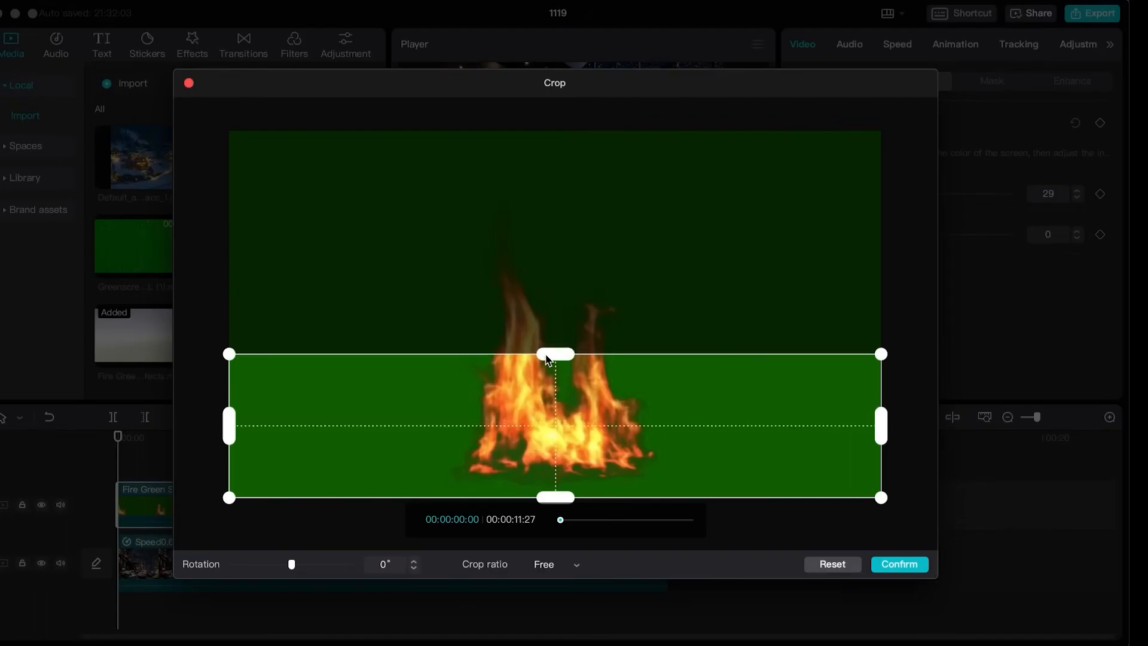
pyautogui.click(907, 565)
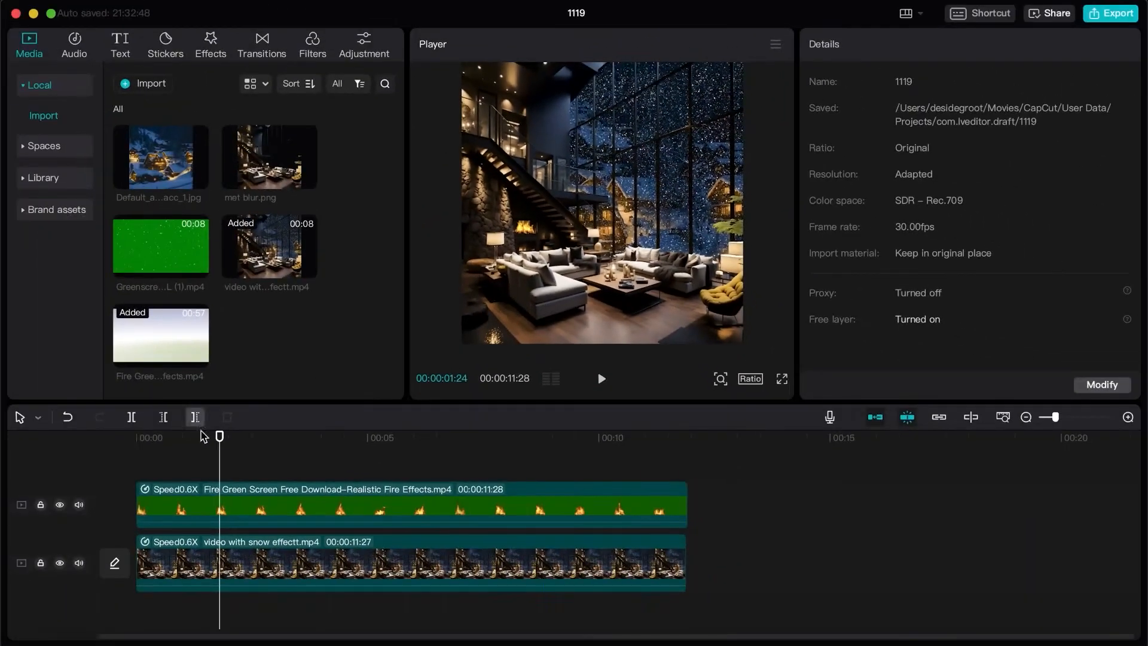
# Step: Combine the fire clip and the snow video into one compound clip
pyautogui.moveTo(219, 437); pyautogui.dragTo(40, 443)
pyautogui.moveTo(268, 473); pyautogui.dragTo(318, 555)
pyautogui.rightClick(318, 555)
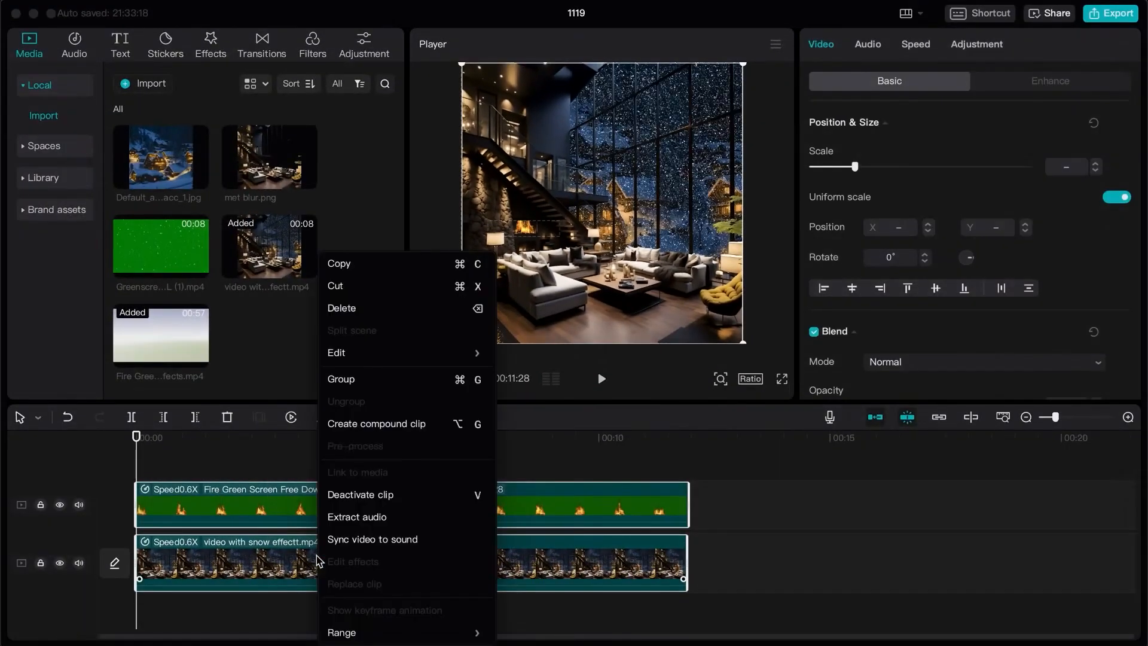
pyautogui.click(368, 426)
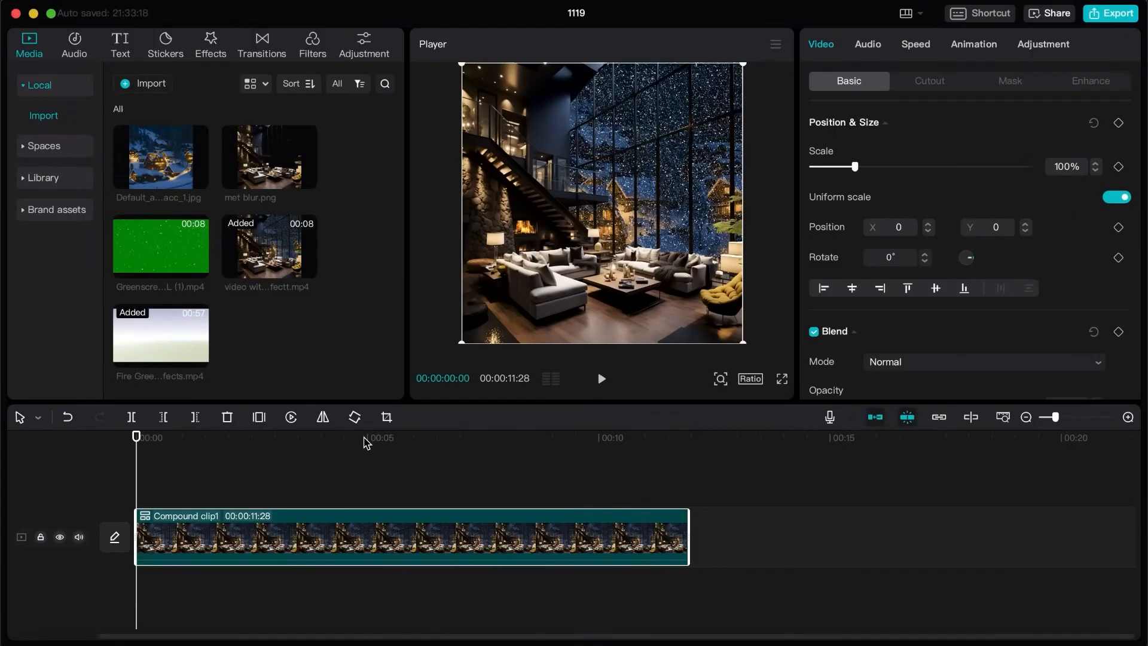
# Step: Set the project's aspect ratio to 9:16 and scale the compound clip to 178% to fill the frame's height
pyautogui.click(753, 382)
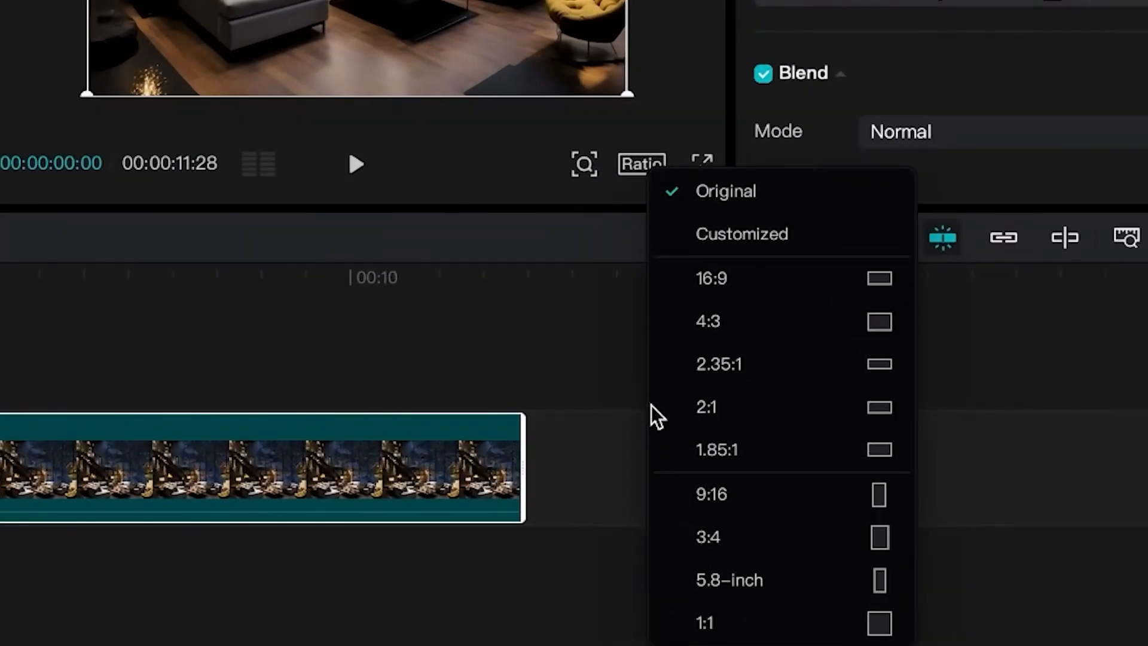
pyautogui.click(687, 502)
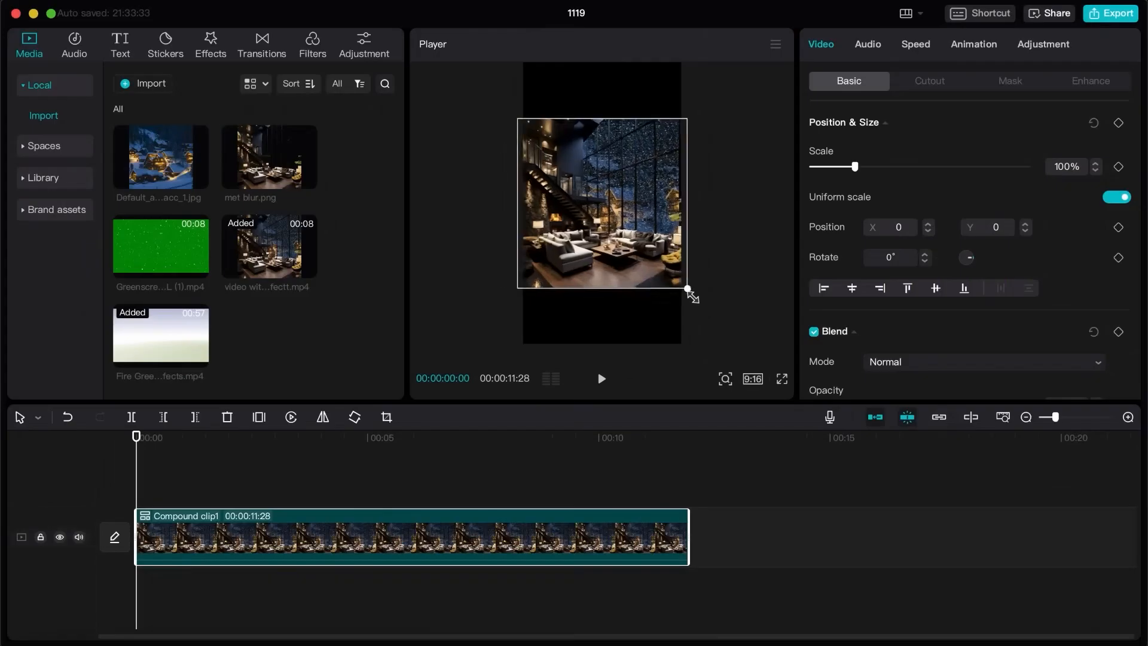
pyautogui.moveTo(685, 293); pyautogui.dragTo(742, 343)
pyautogui.moveTo(727, 388); pyautogui.dragTo(728, 388)
# Step: Animate a sideways pan with Position & Size keyframes, from X 521 at the start to a left-shifted clip at 00:00:11:26, and preview it
pyautogui.moveTo(601, 269); pyautogui.dragTo(639, 273)
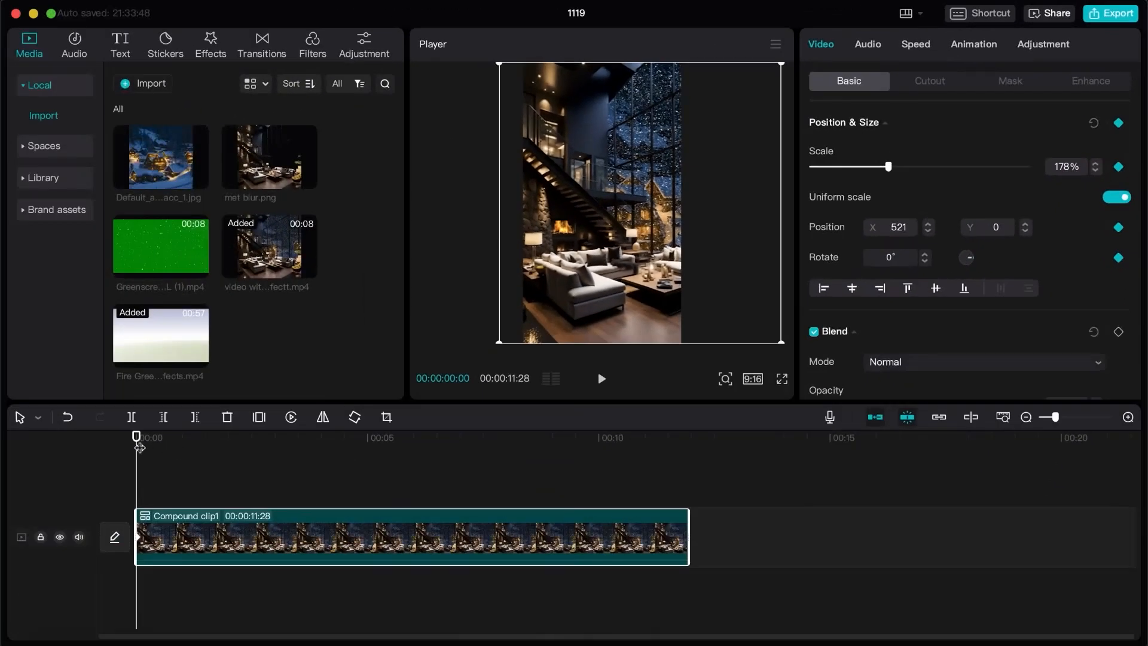
pyautogui.click(473, 455)
pyautogui.moveTo(681, 460); pyautogui.dragTo(700, 457)
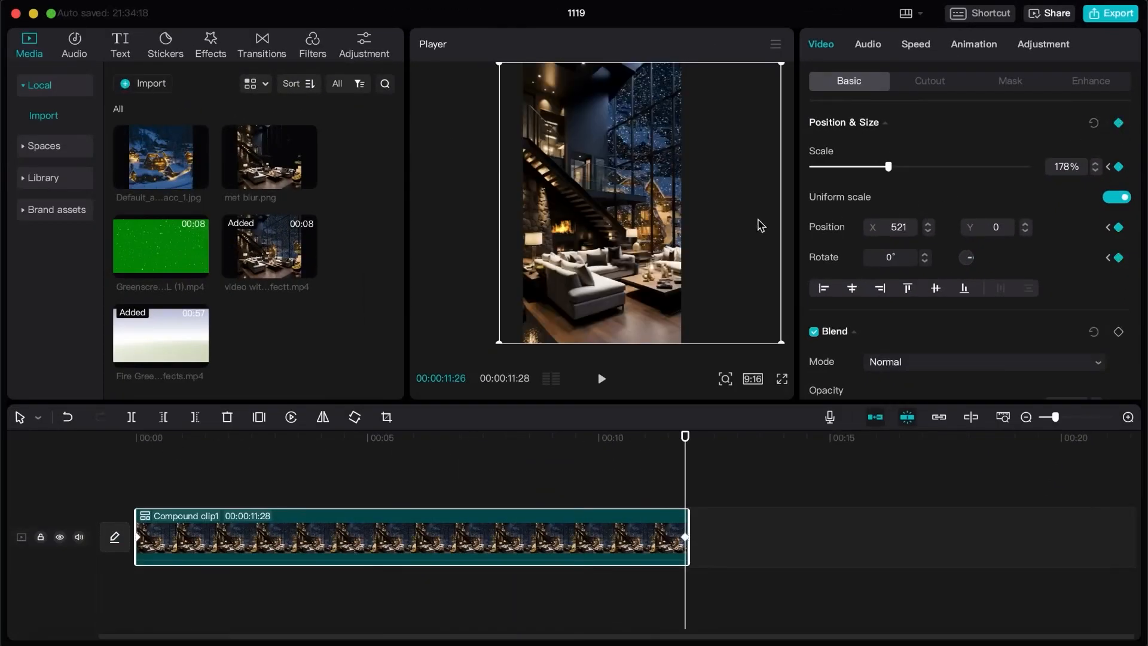
pyautogui.moveTo(608, 265); pyautogui.dragTo(580, 263)
pyautogui.moveTo(686, 437); pyautogui.dragTo(360, 420)
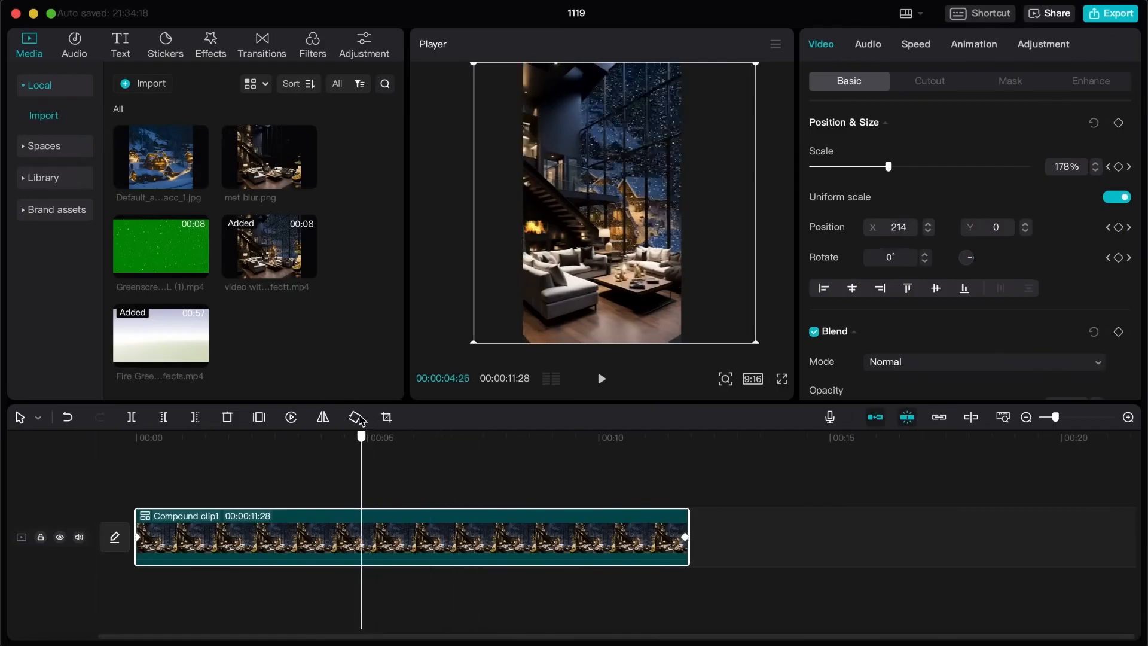
pyautogui.moveTo(270, 413); pyautogui.dragTo(206, 416)
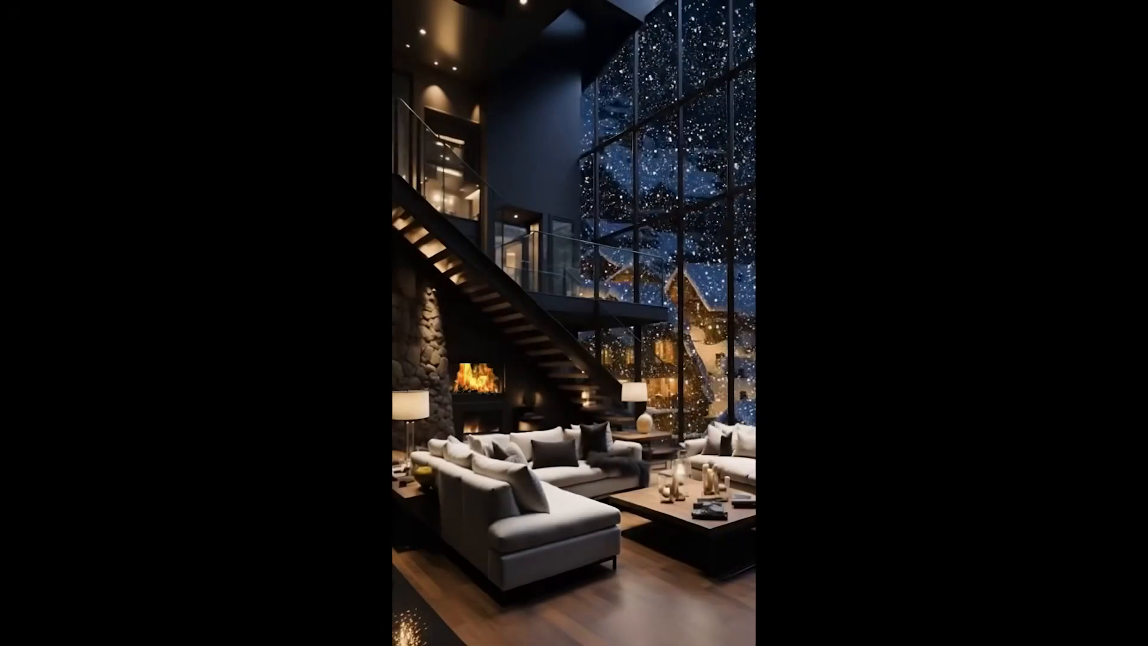